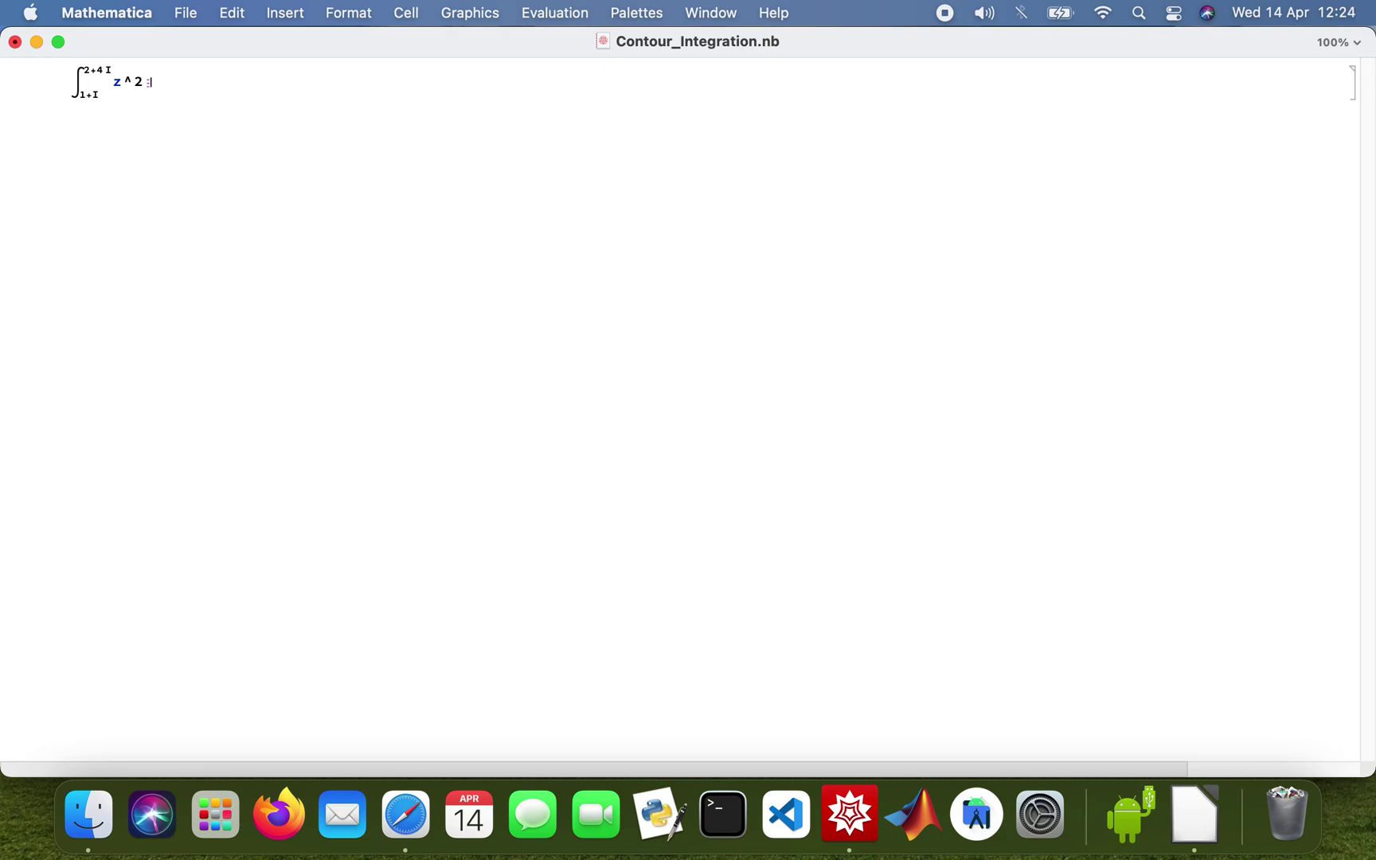
text(dd)
key(Escape)
text(z)
Step: Evaluate the integral of z^2 from 1+I to 2+4I (-86/3 - 6i), then take its conjugate
key(shift+Return)
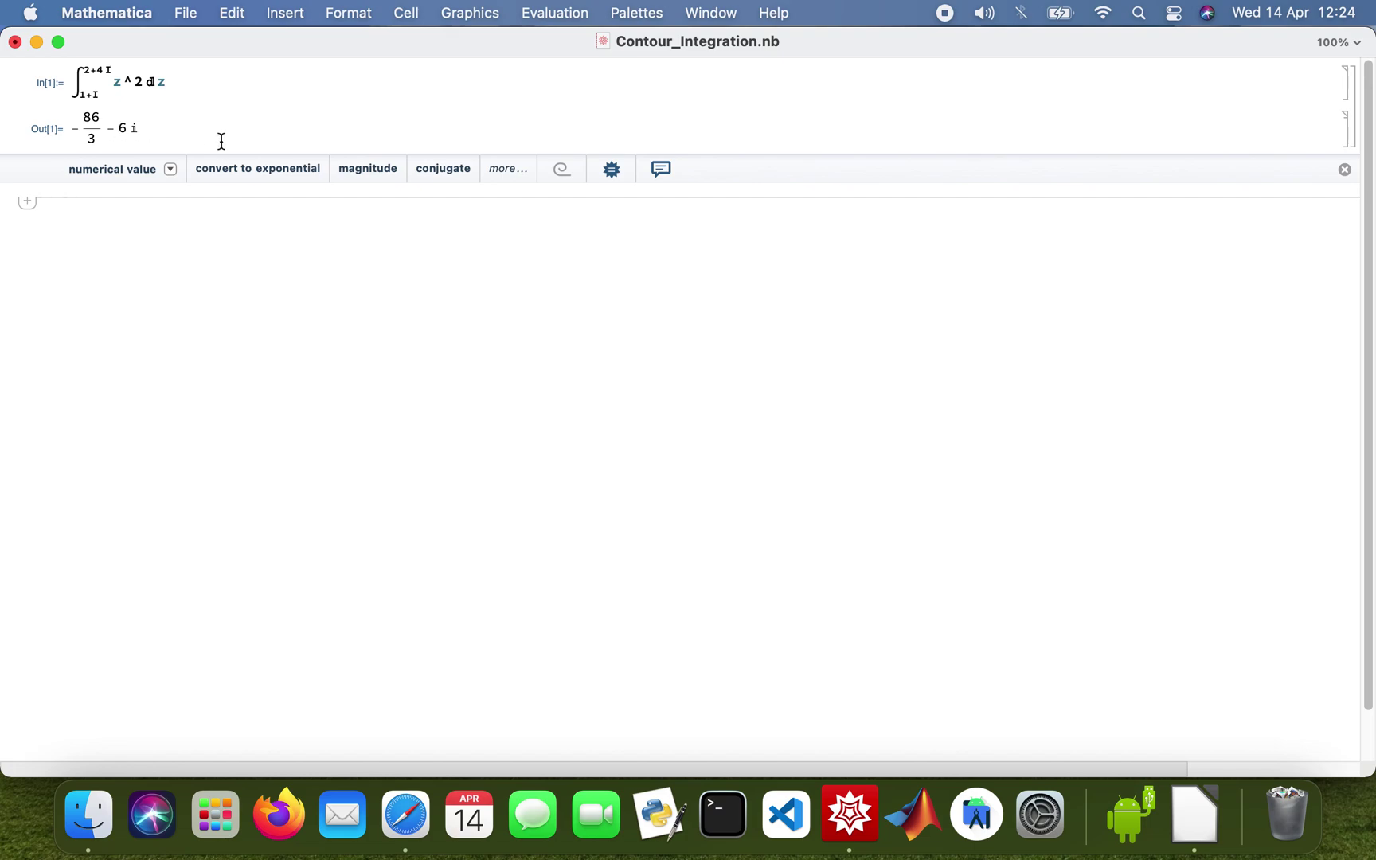
click(433, 168)
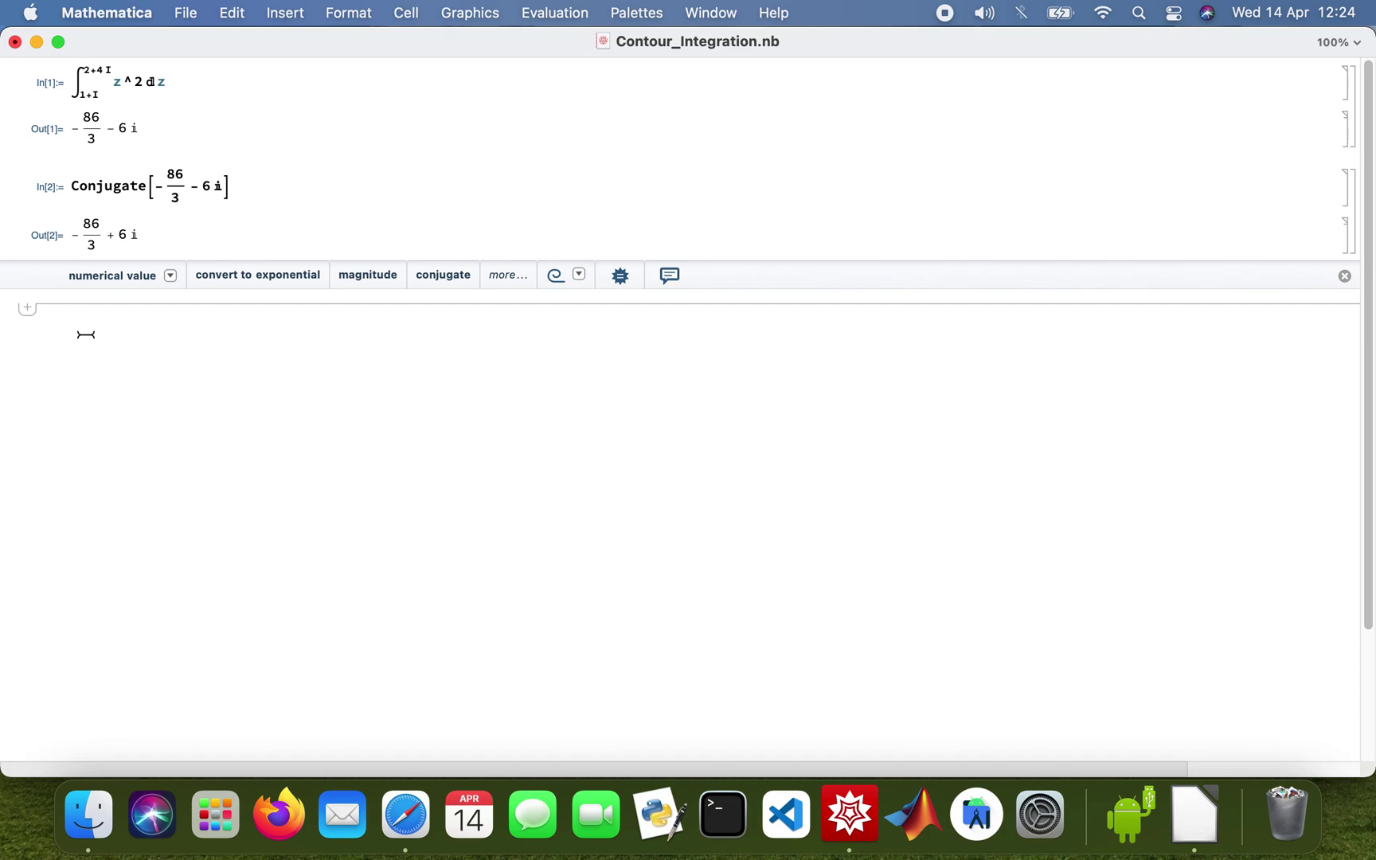
text(c)
text(i)
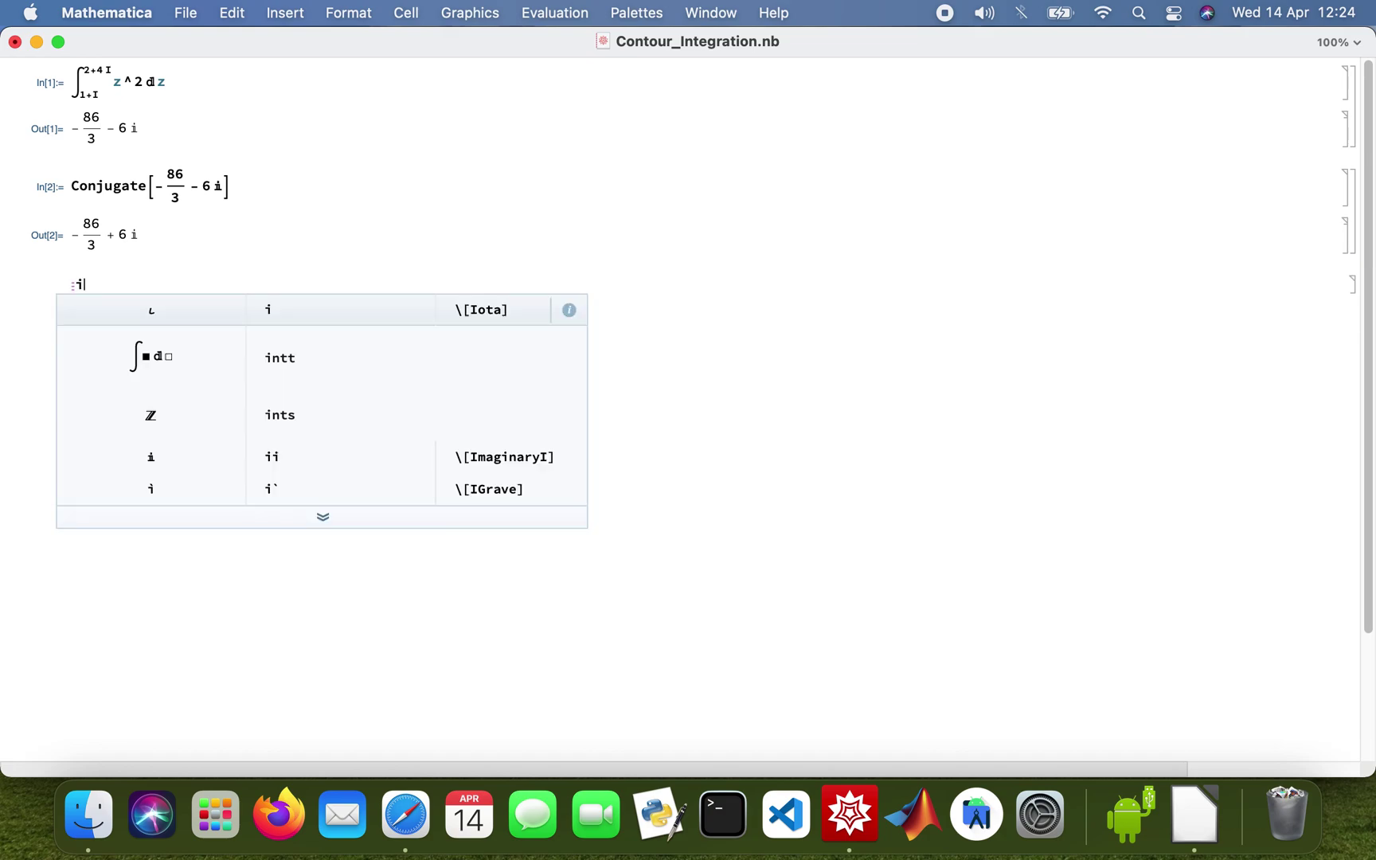
text(nt)
Step: Evaluate the integral of z^2 dz from 1-I to 2-4I with the integral template, giving -86/3 + 6i
key(Escape)
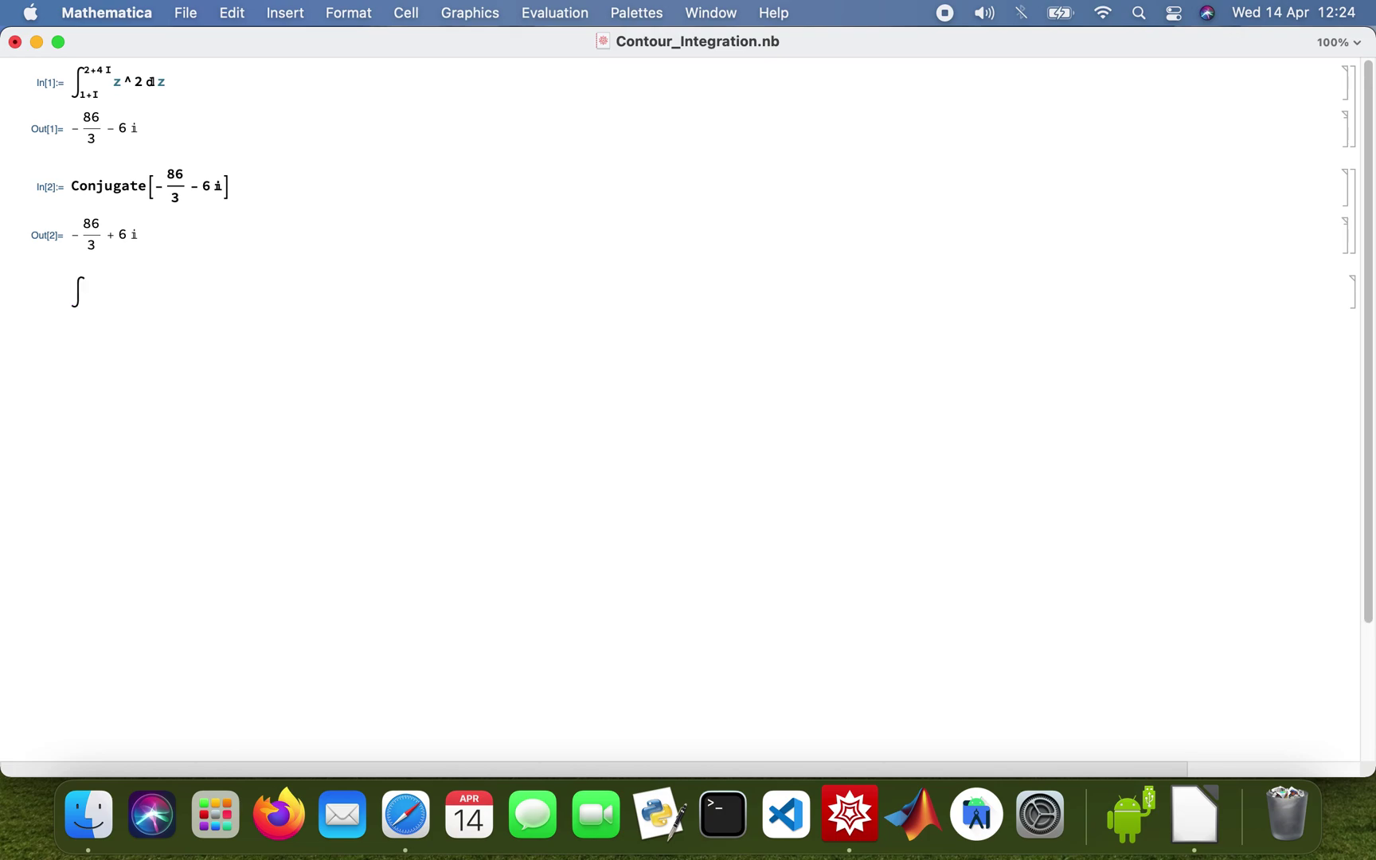
key(ctrl+underscore)
key(ctrl+z)
key(ctrl+underscore)
text(1)
text(-)
text(I)
key(ctrl+5)
text(2-4 )
text(I)
key(ctrl+space)
text(z)
text(^2)
key(Escape)
text(dd)
key(Escape)
text(z)
key(shift+Return)
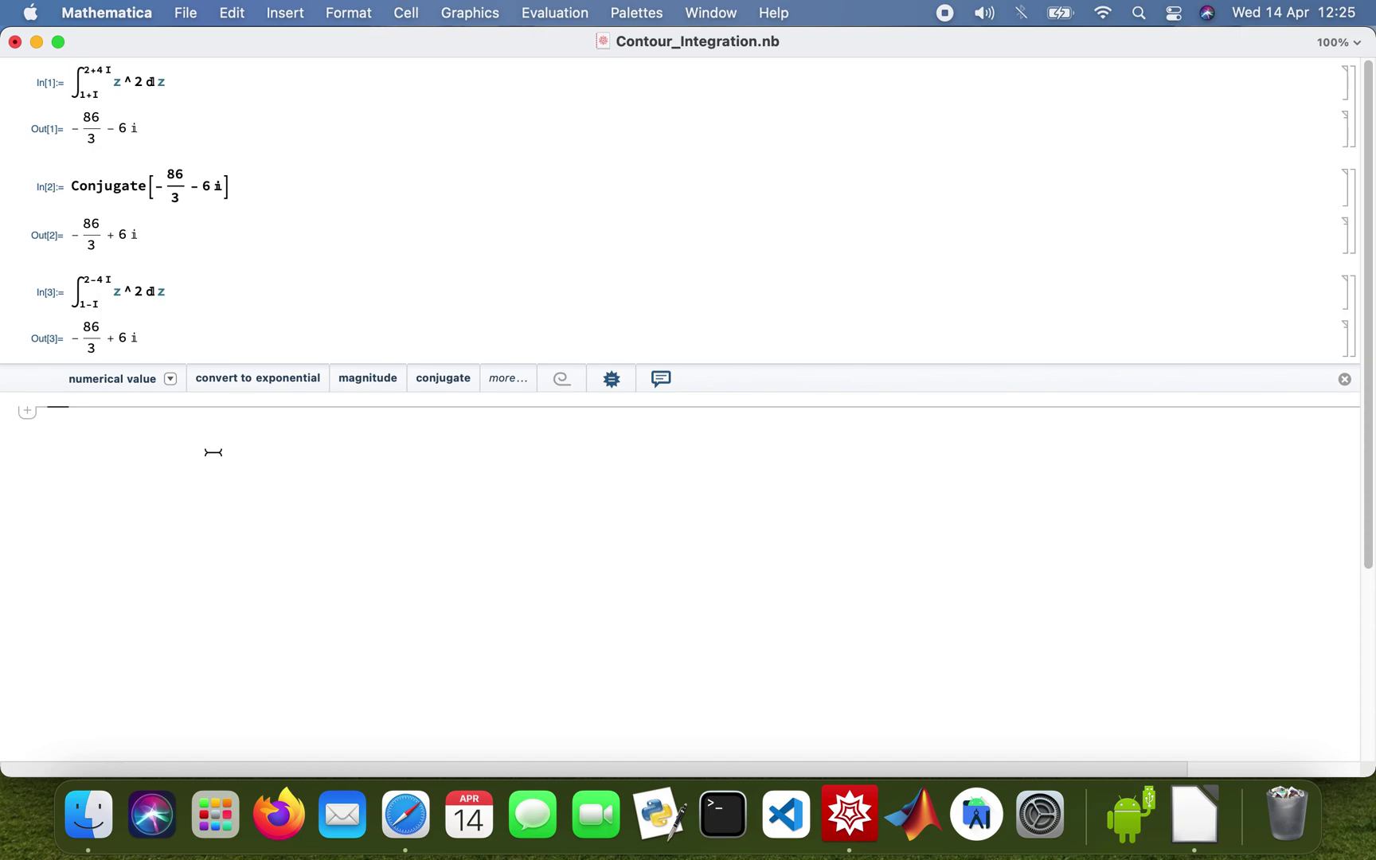
text(==)
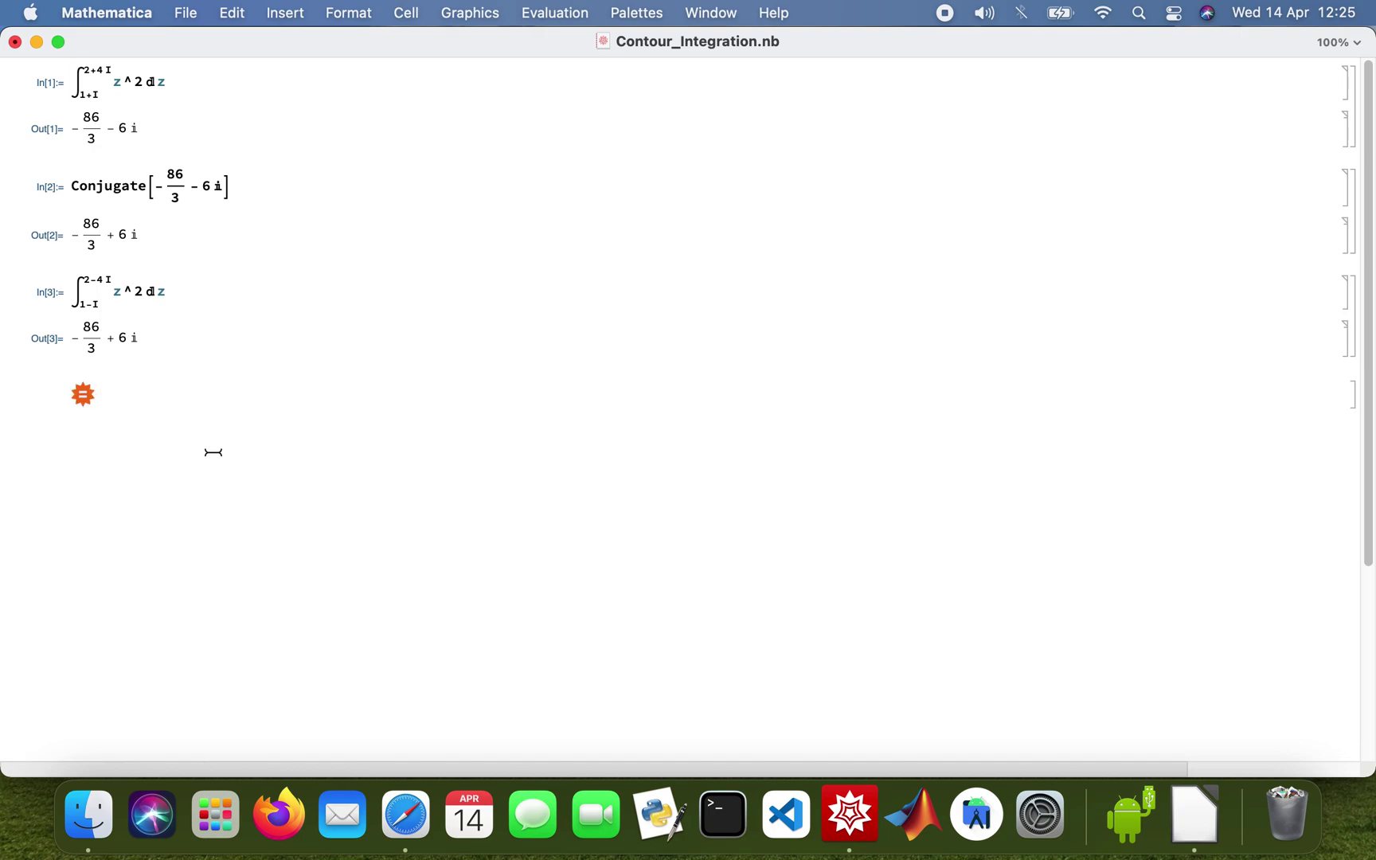
text(i)
text(ntegrate)
text(()
text(z^2 from 1)
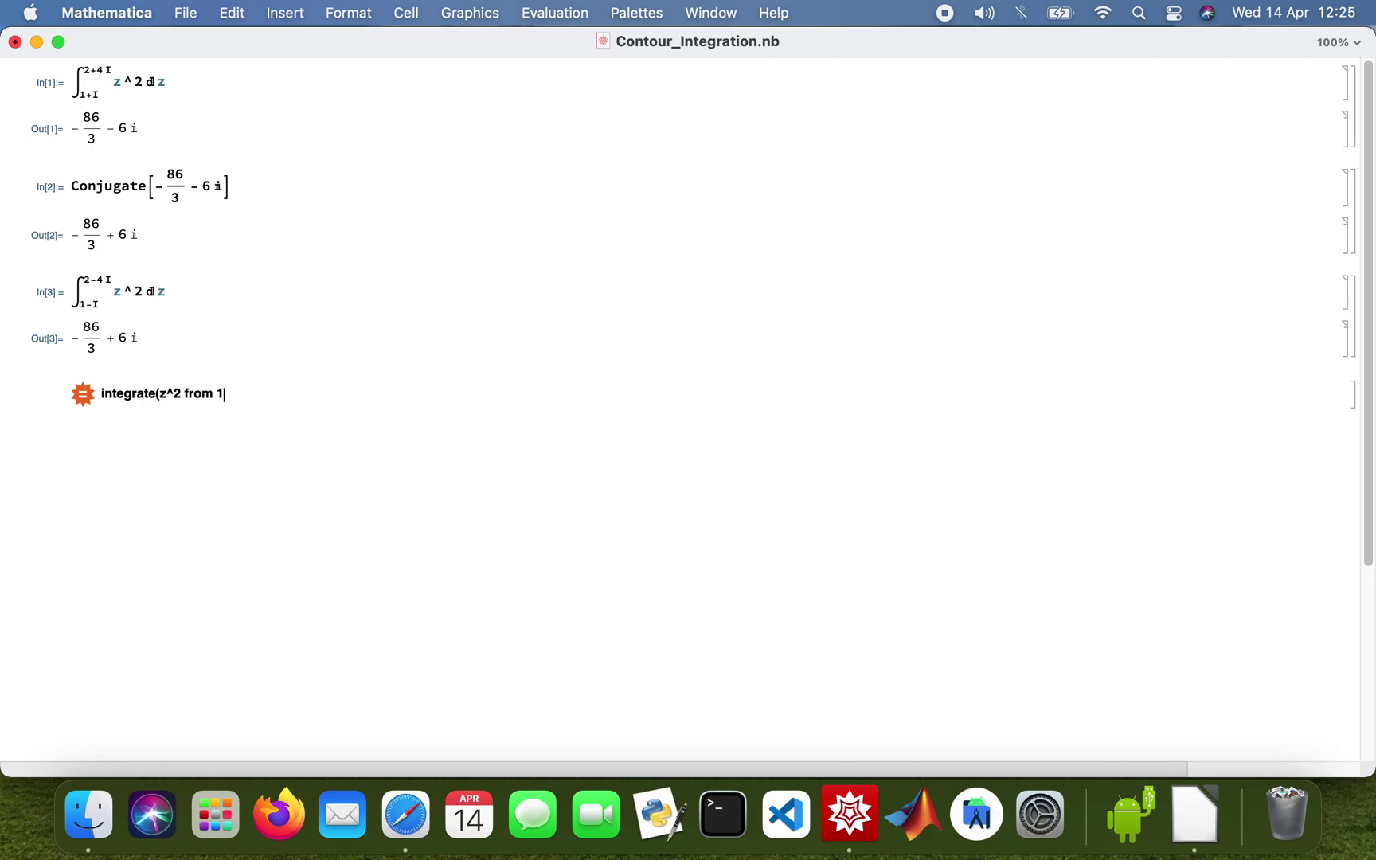
text(+i x)
Step: Run the free-form query 'integrate(z^2 from 1+I to 2+4I)', then show and hide its steps
key(BackSpace)
key(BackSpace)
key(BackSpace)
text(I )
text(to 2+)
text(4I)
text())
key(shift+Return)
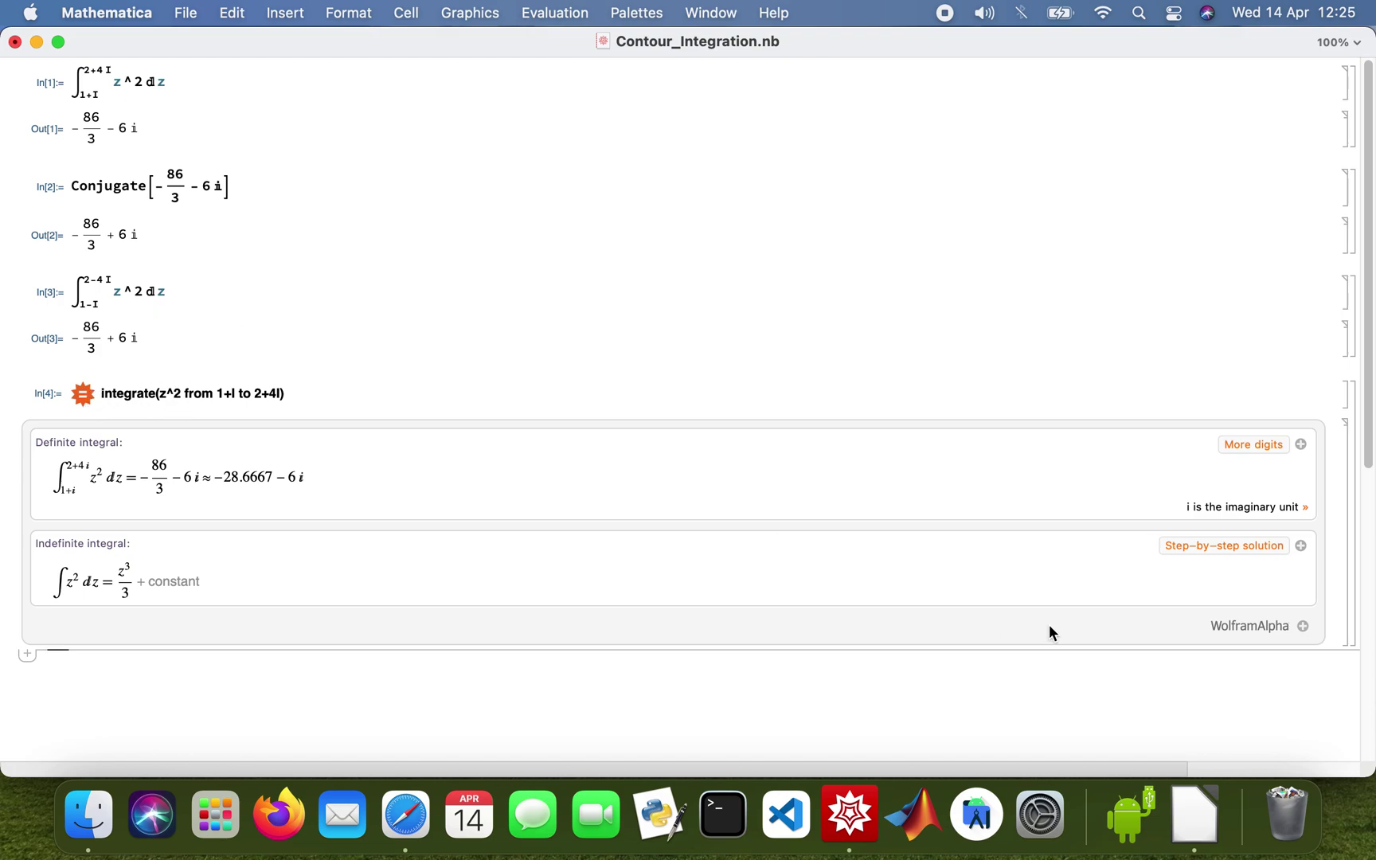
click(1262, 545)
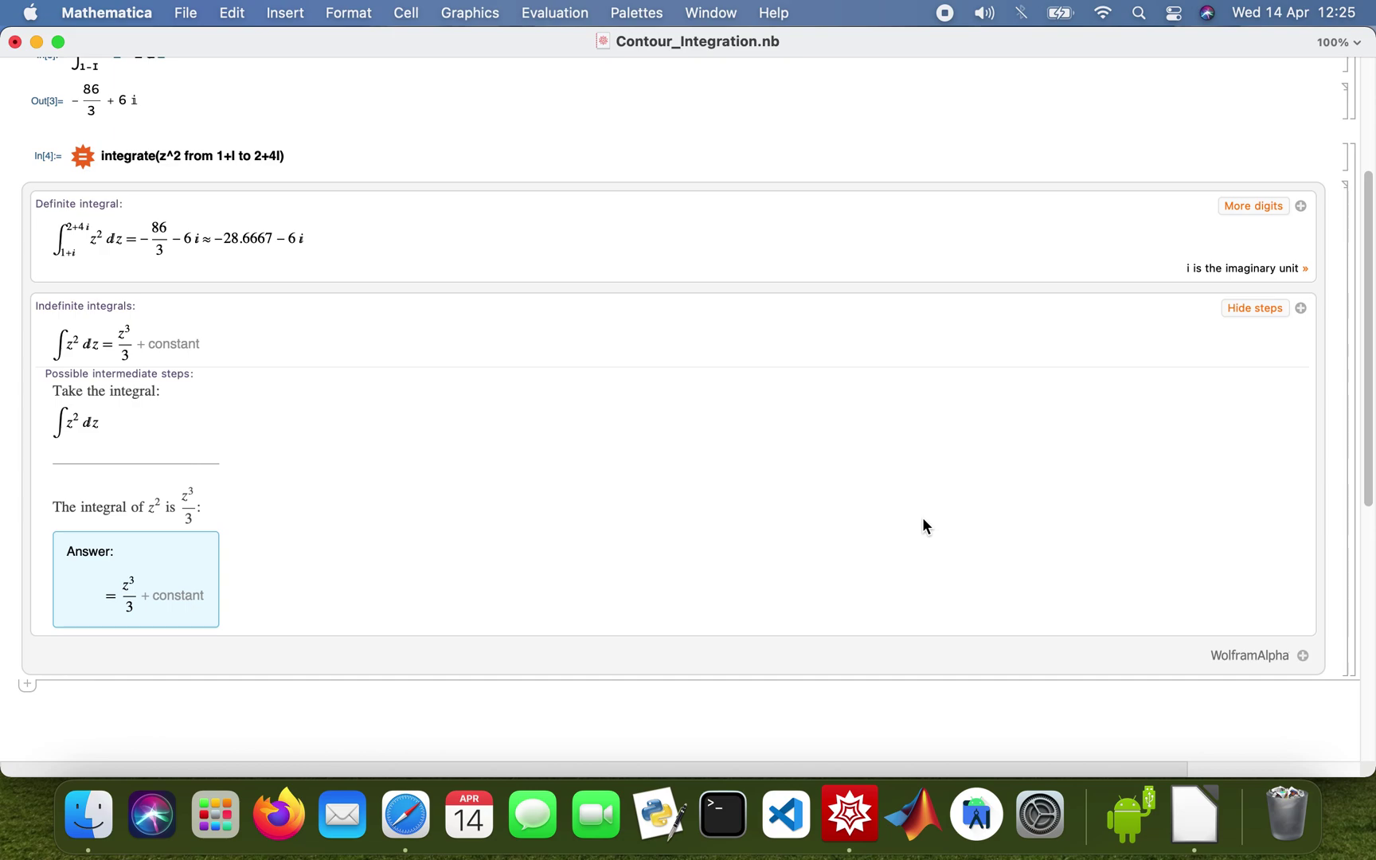
click(1243, 307)
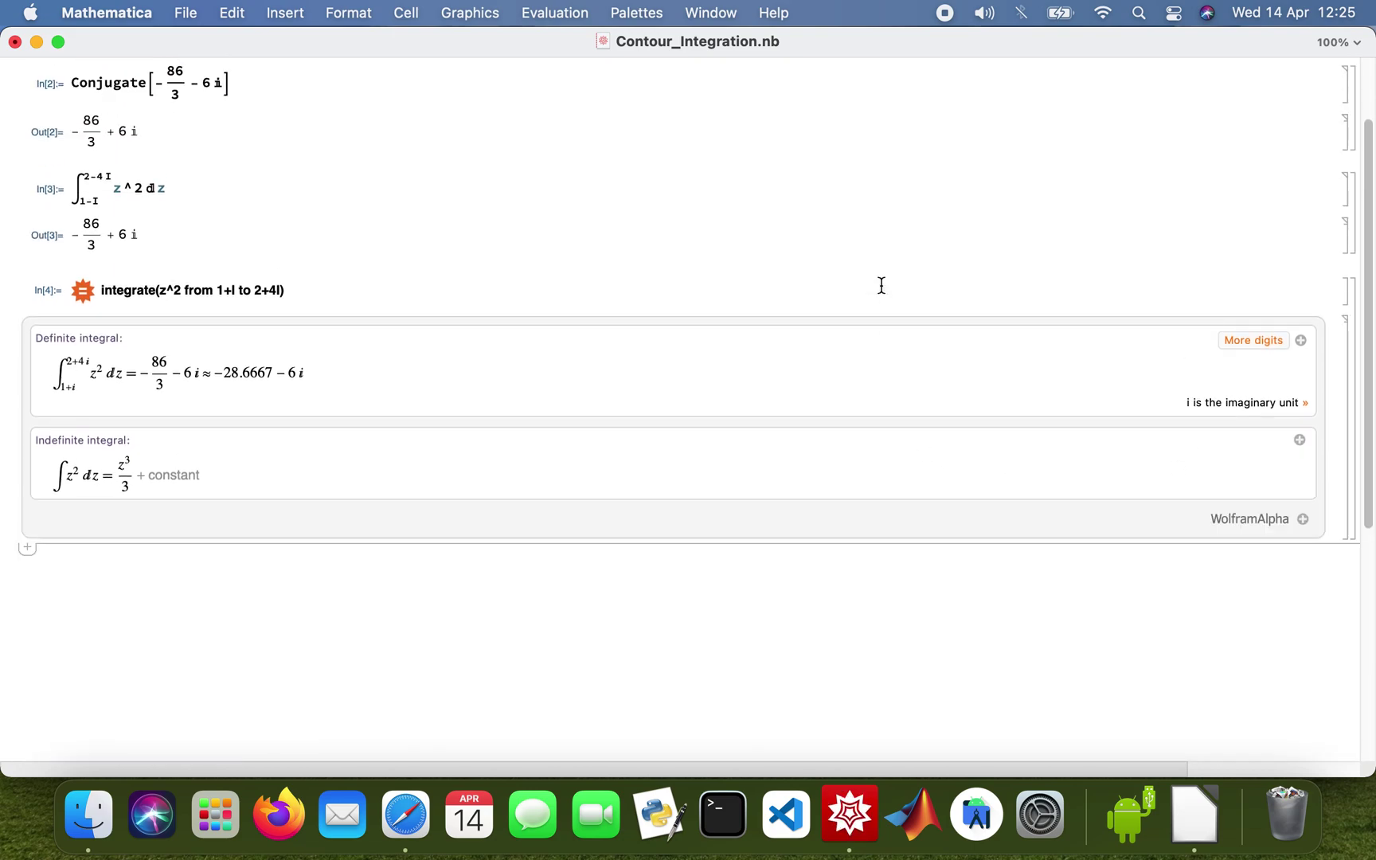
scroll(618, 285, up, 3)
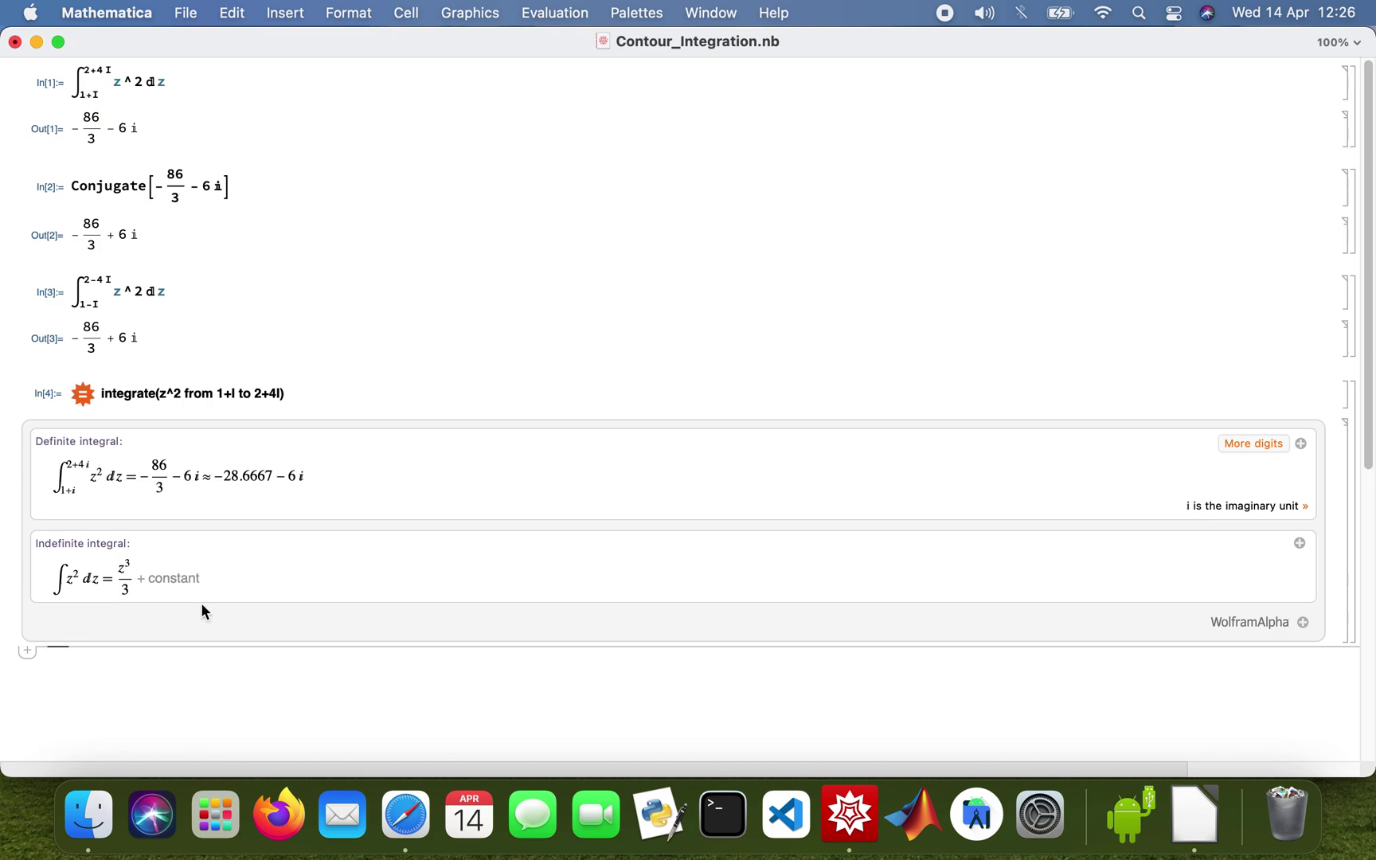
scroll(201, 602, down, 1)
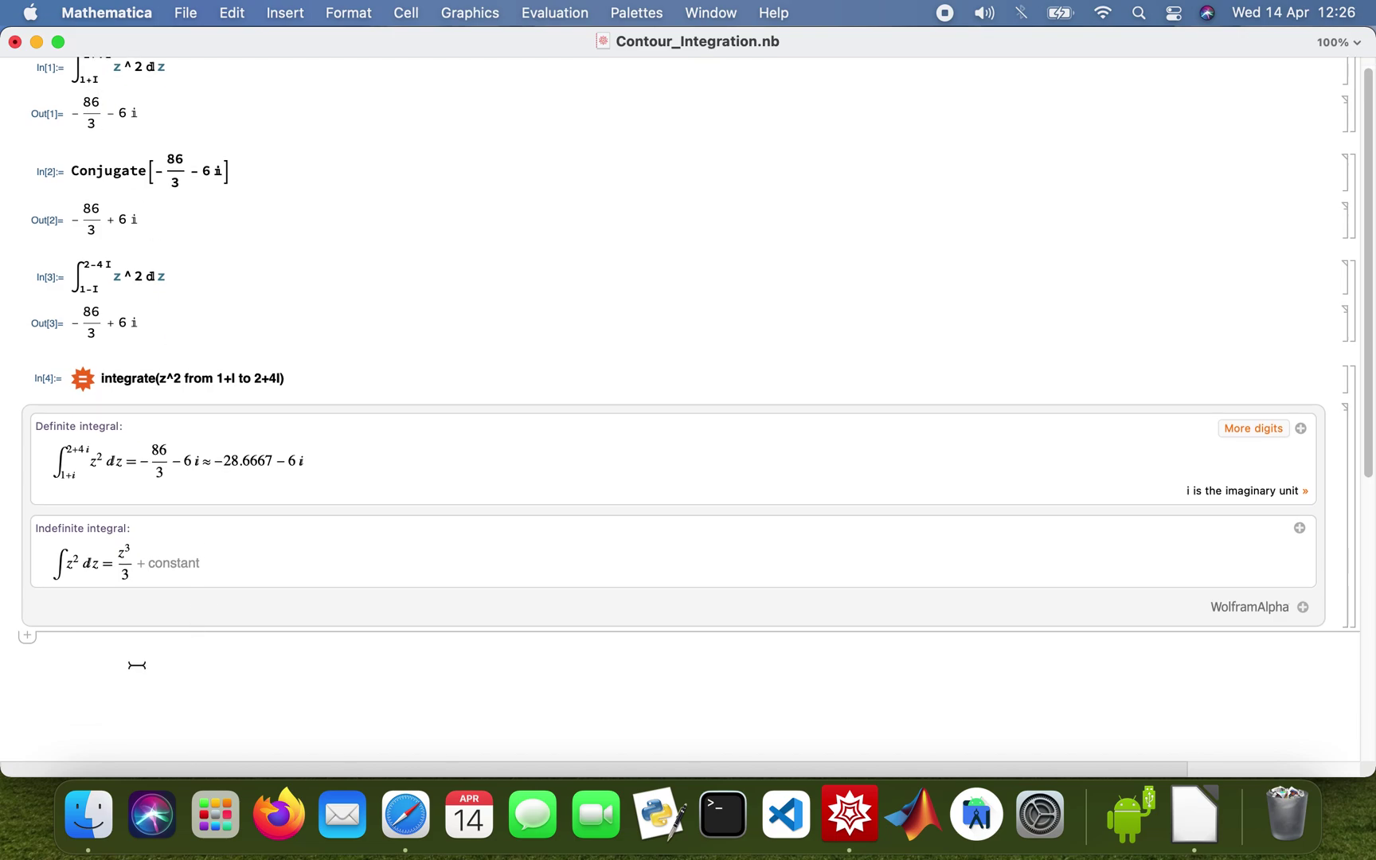
text(Integrat)
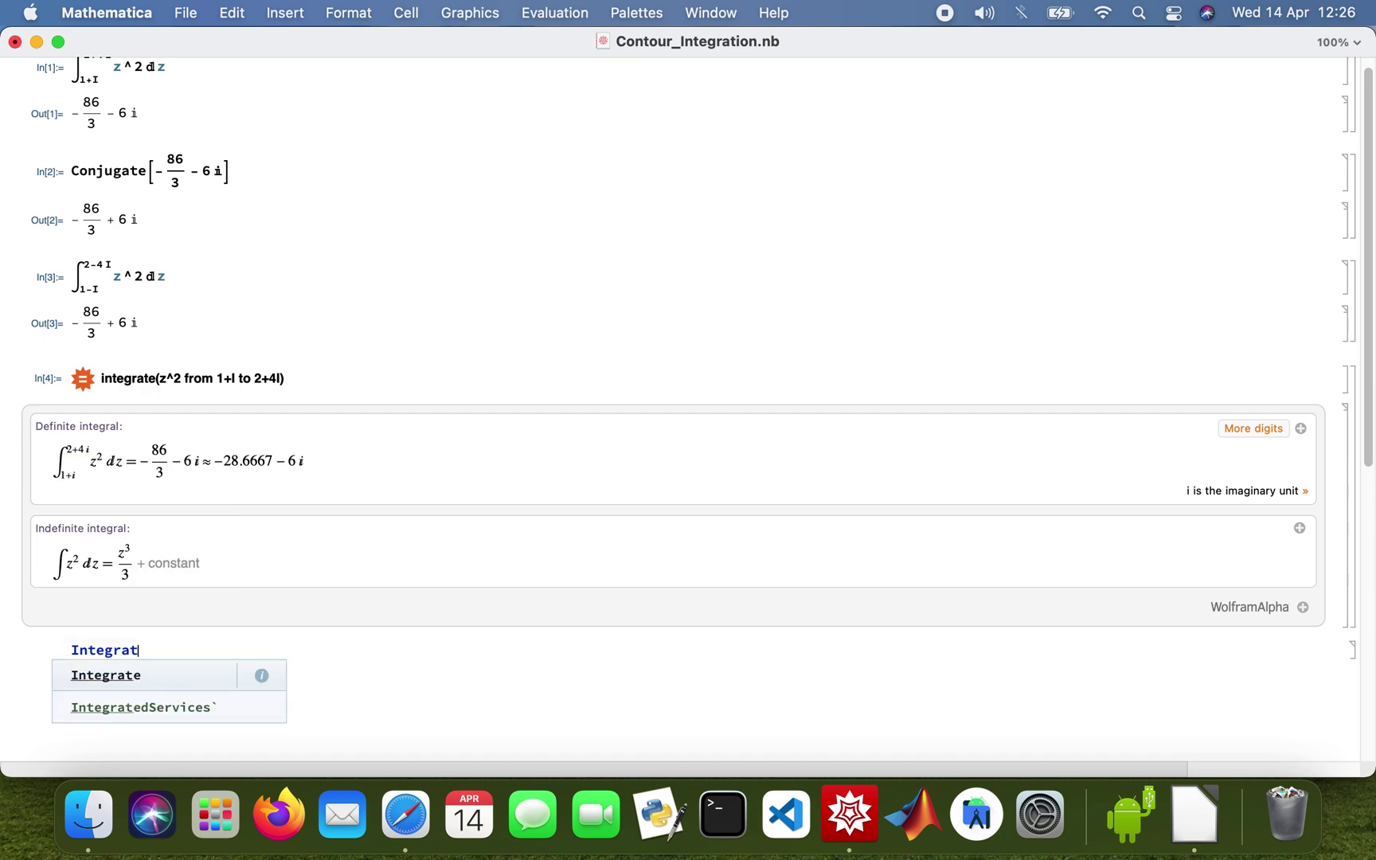
text(e[z)
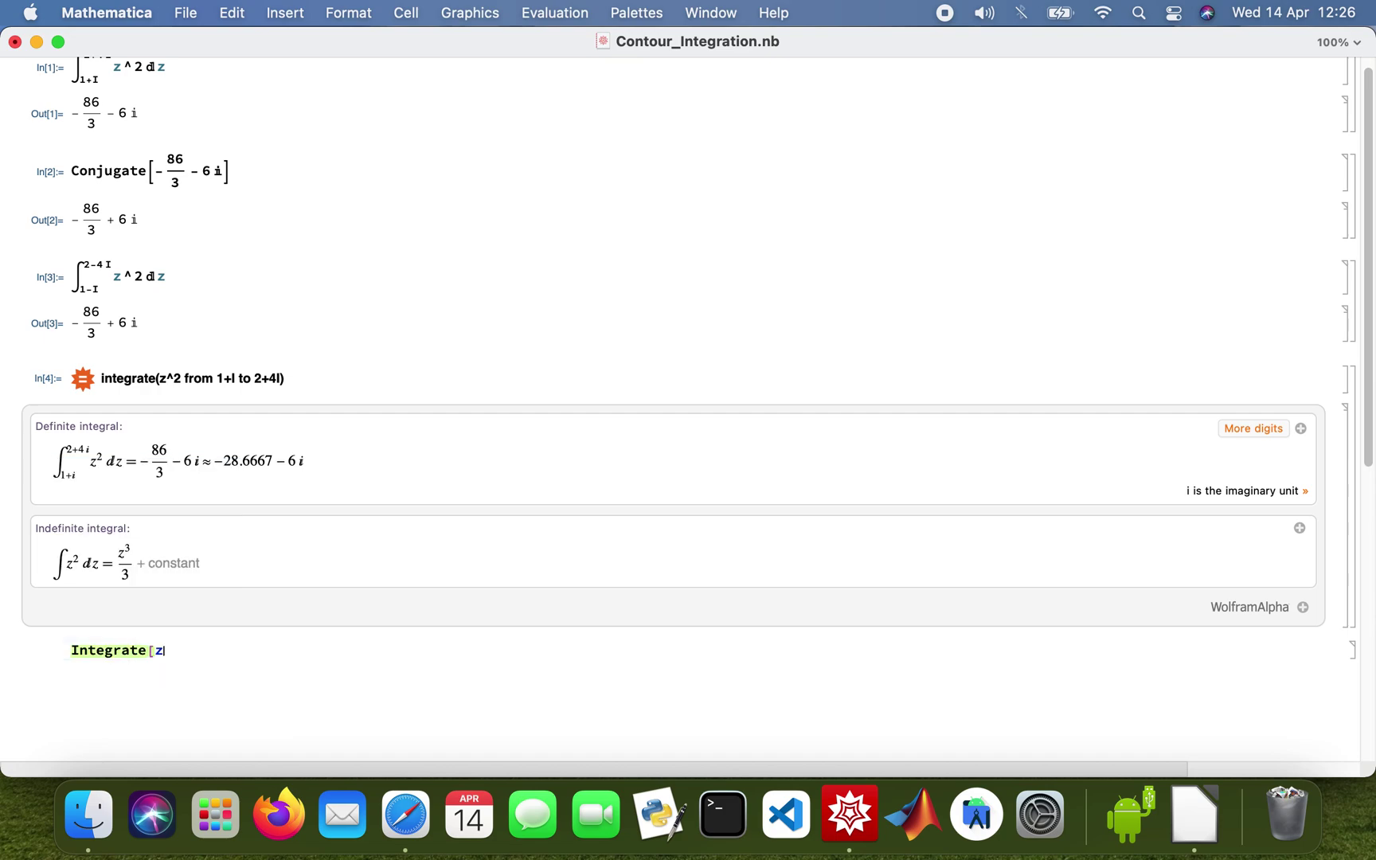
text(^2)
text( {z,)
text( 1)
text(+I)
text(,)
text( 2)
text(+4I)
text(})
text(])
Step: Evaluate Integrate[z^2, {z, 1+I, 2+4I}] in a new input cell
key(shift+Return)
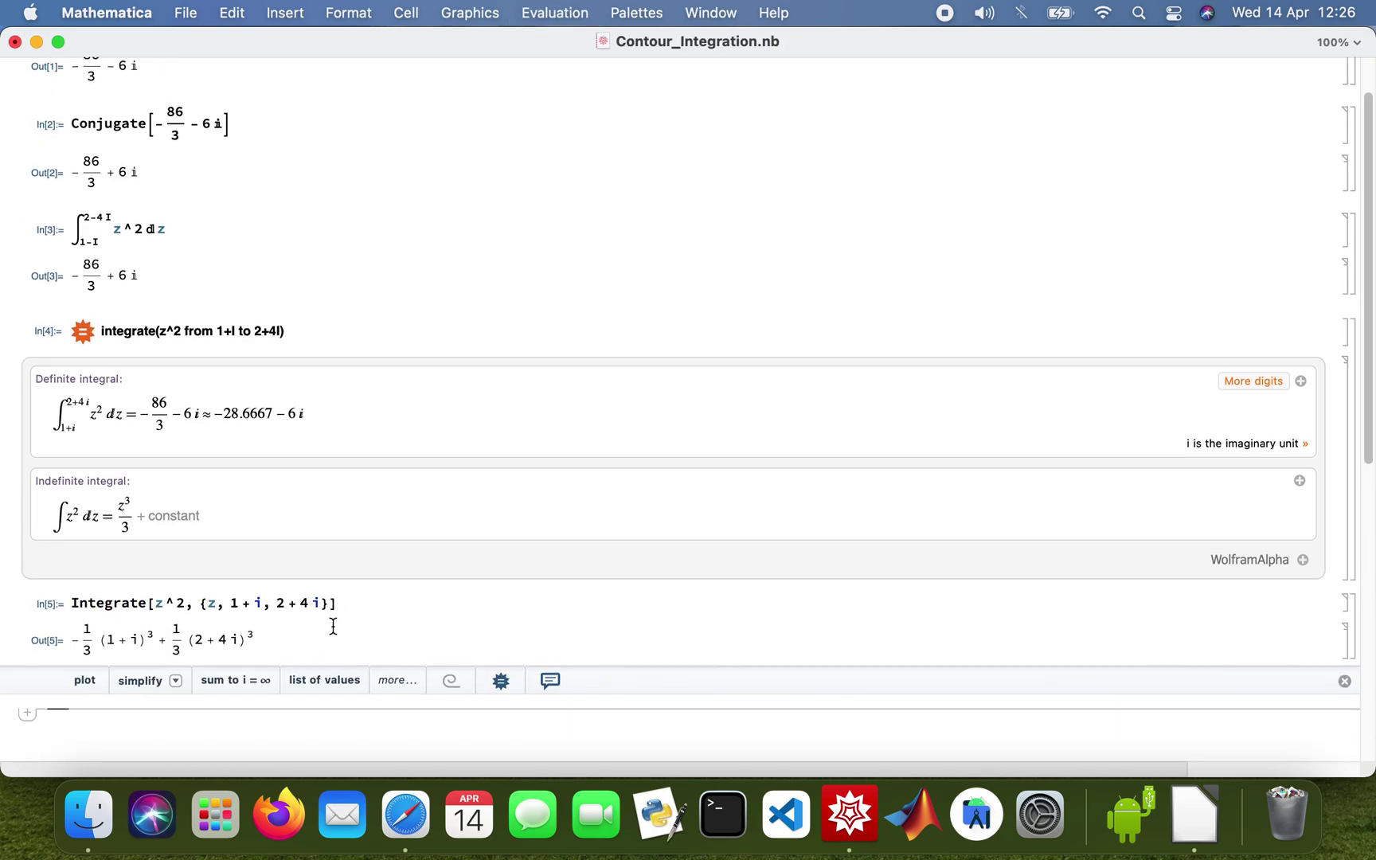
scroll(252, 634, down, 1)
scroll(250, 625, down, 1)
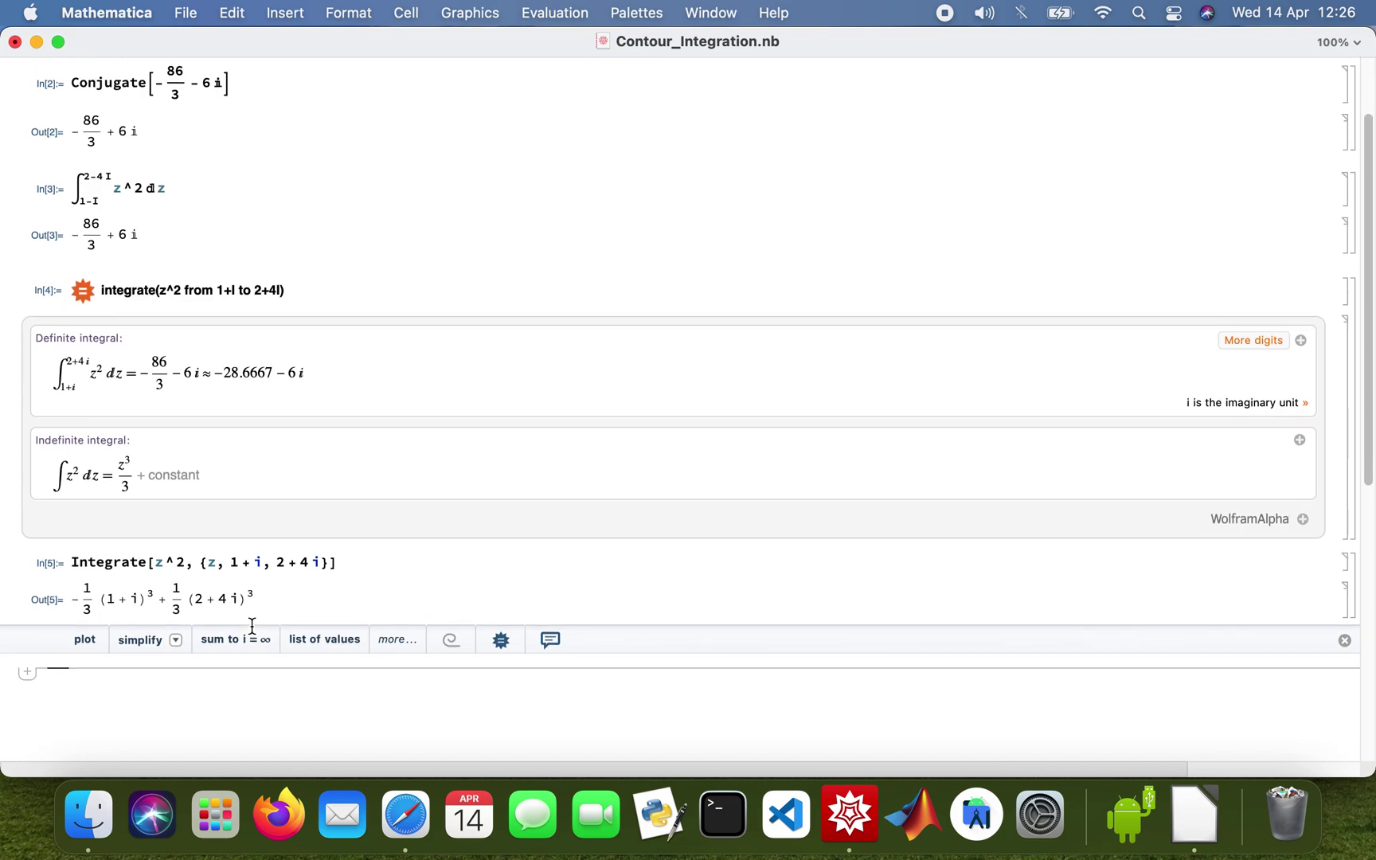
scroll(251, 602, down, 2)
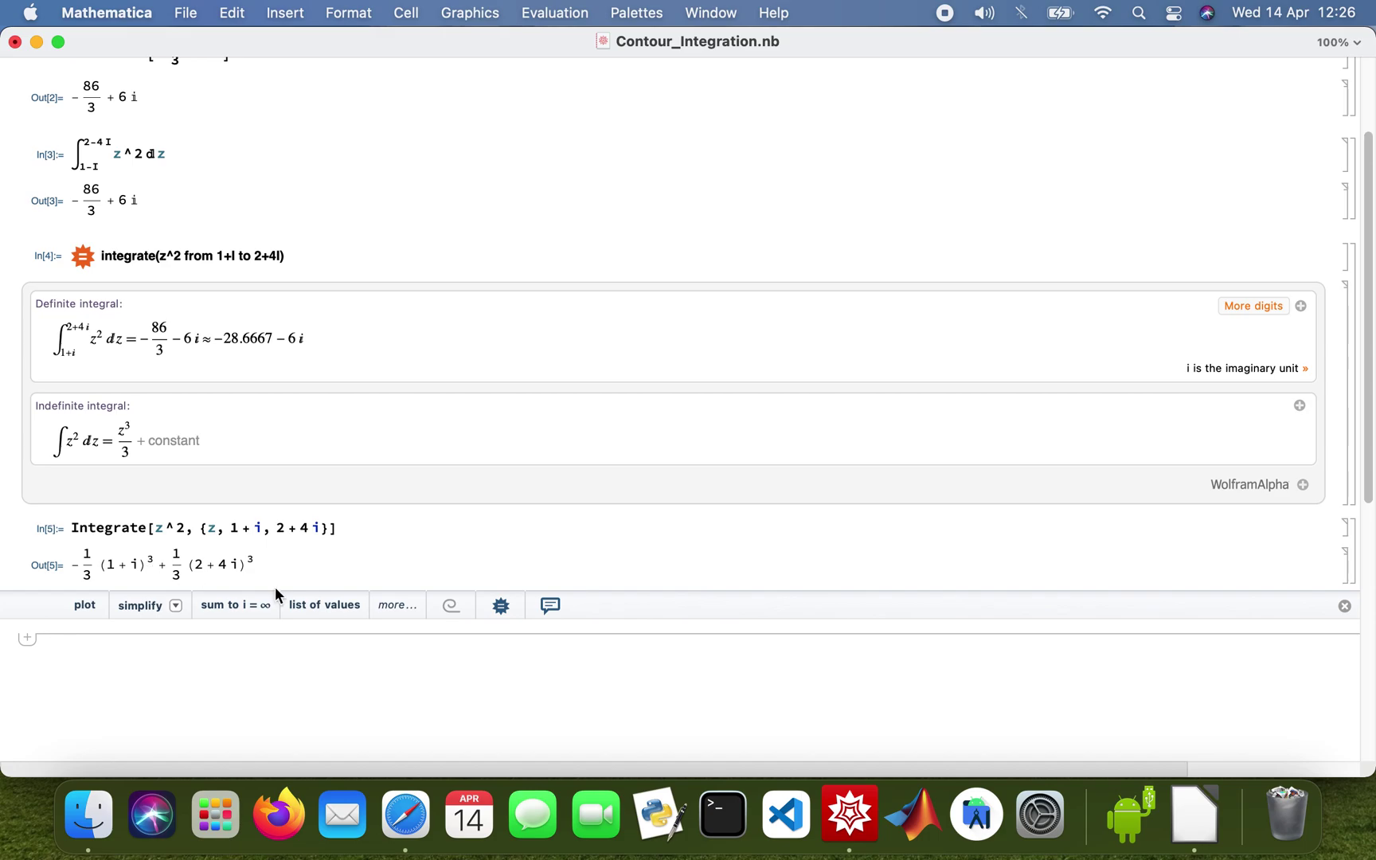
scroll(276, 588, up, 3)
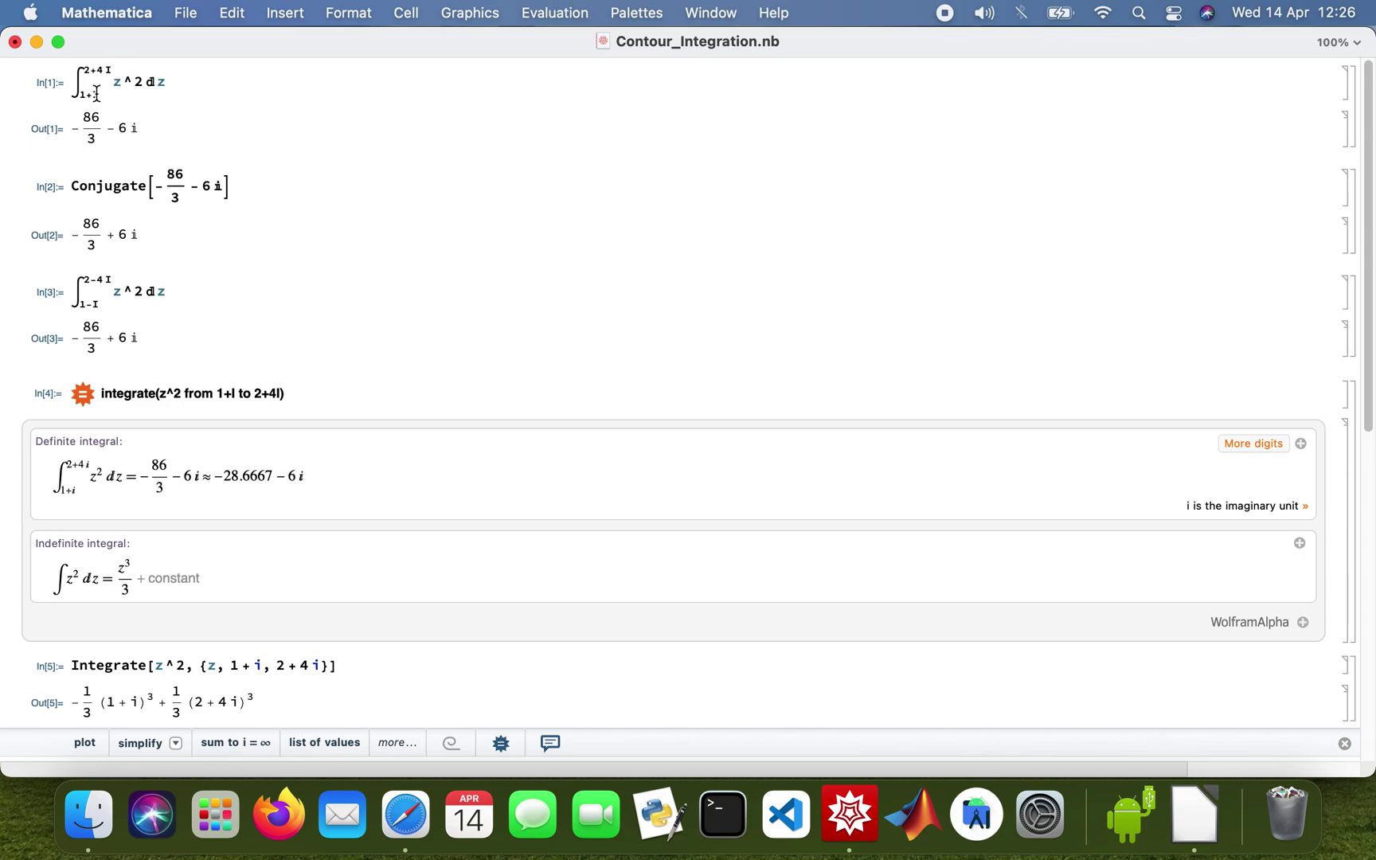
scroll(96, 93, down, 5)
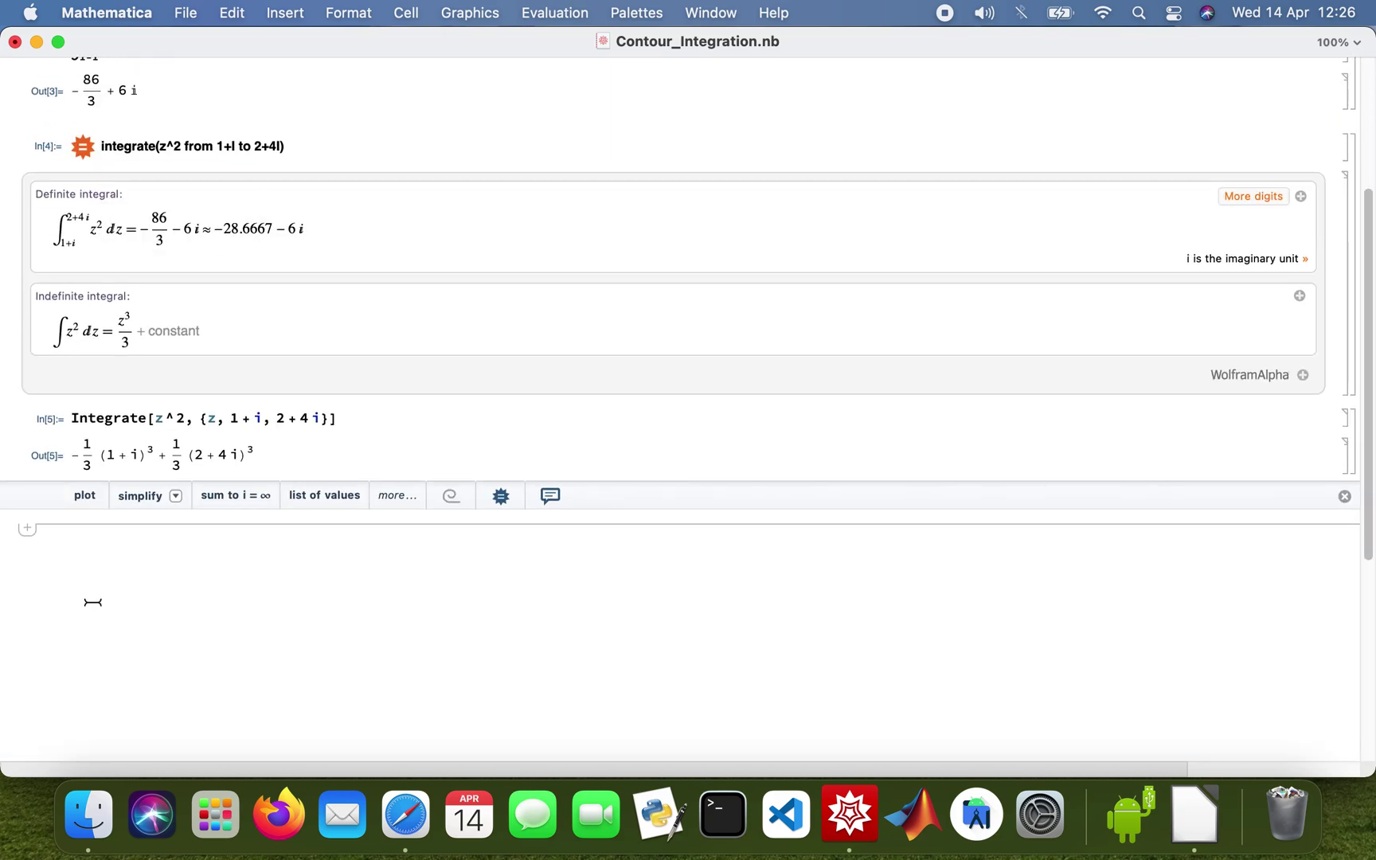
text(C)
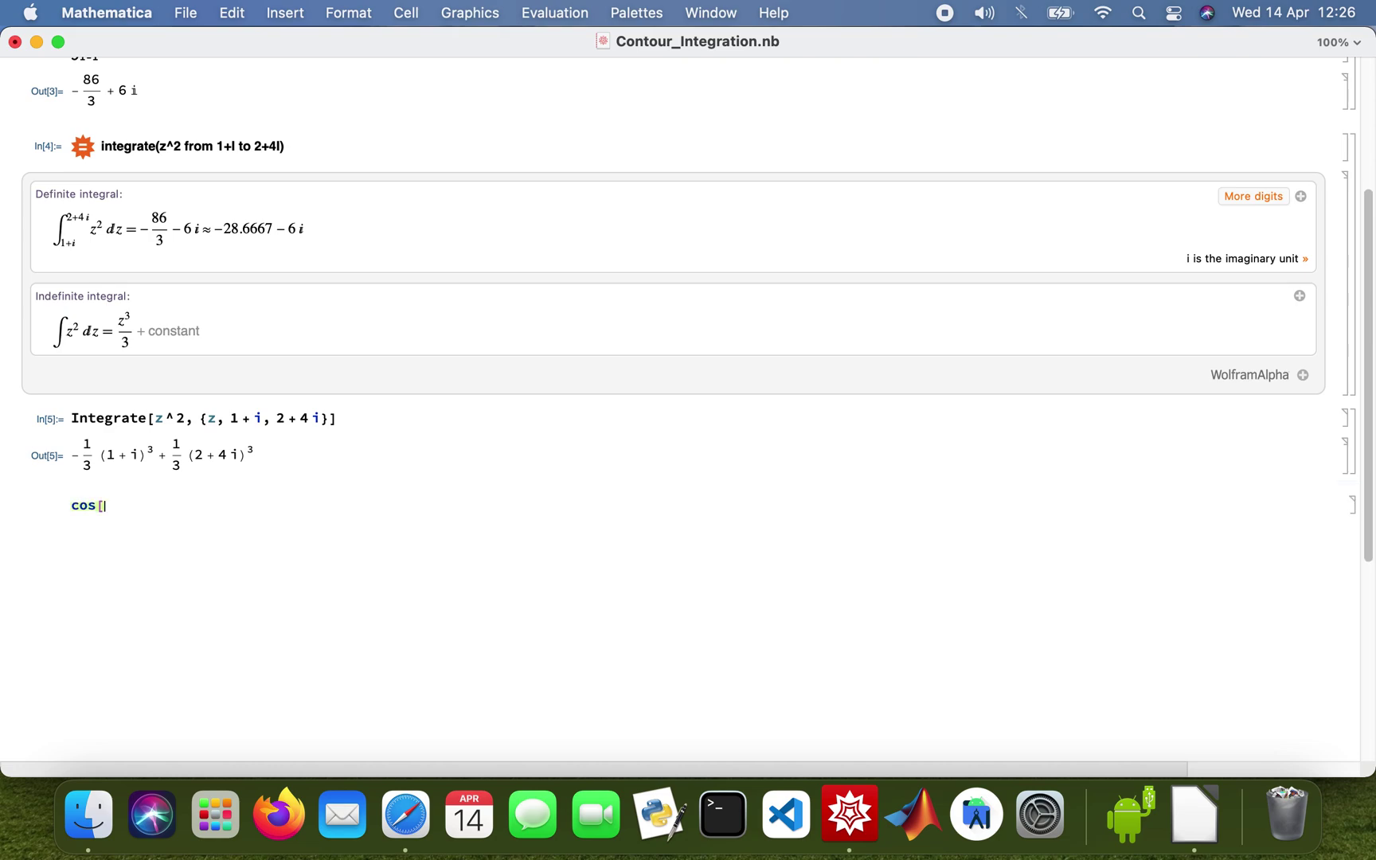
text(])
Step: Evaluate cos[2], which stays unevaluated, then N[Cos[2]] to get -0.416147
key(shift+Return)
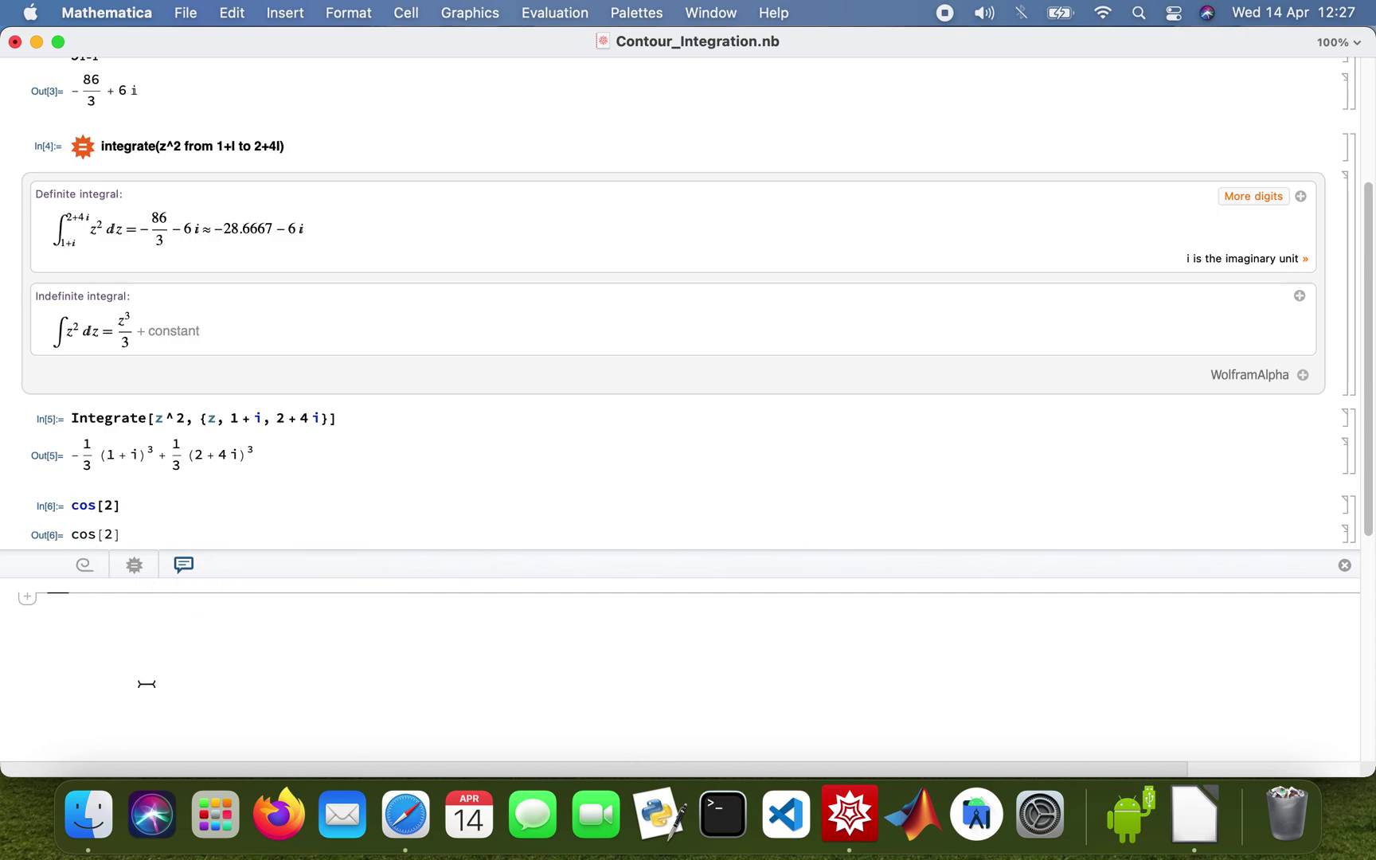
text(N[)
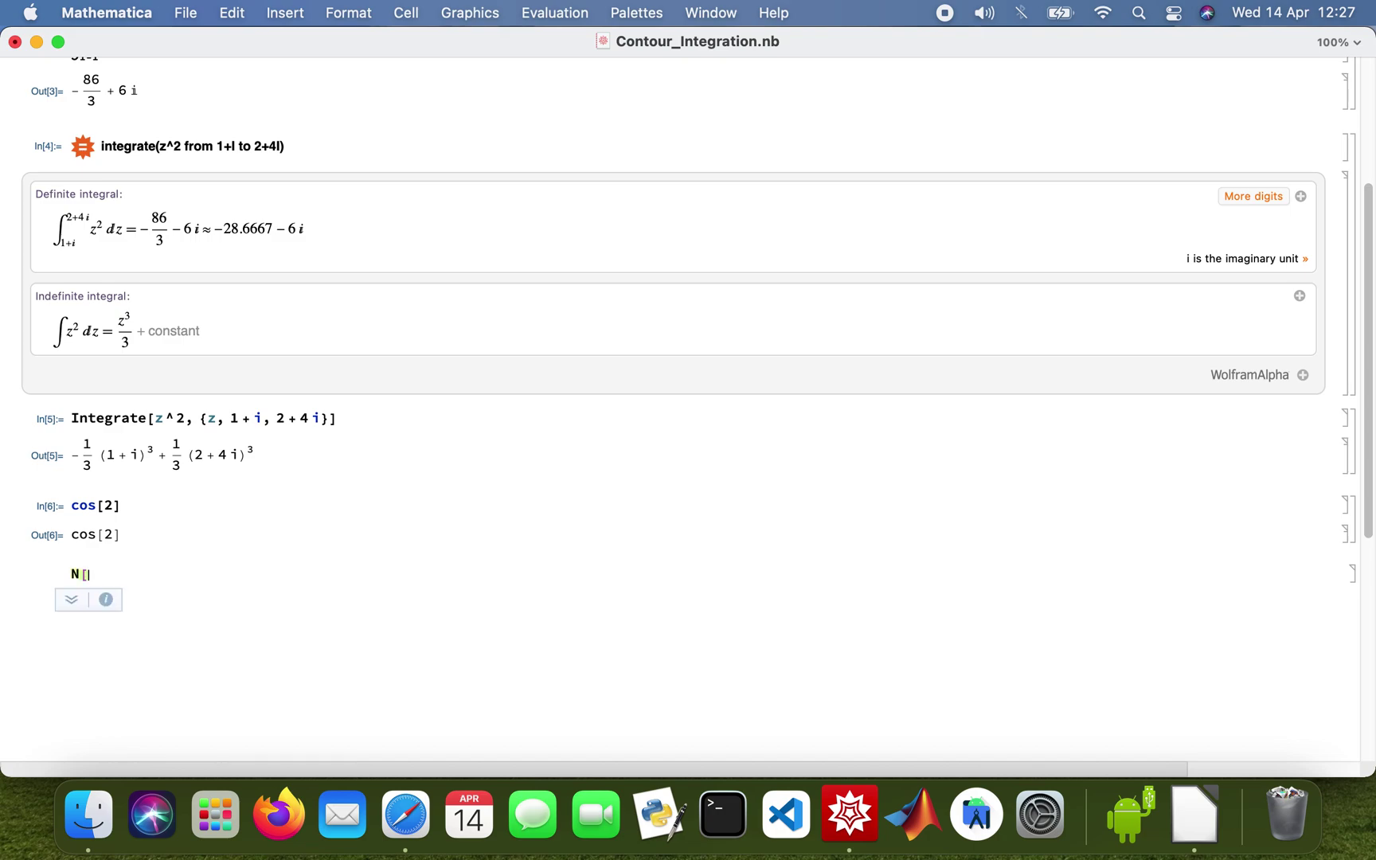
text(Cos)
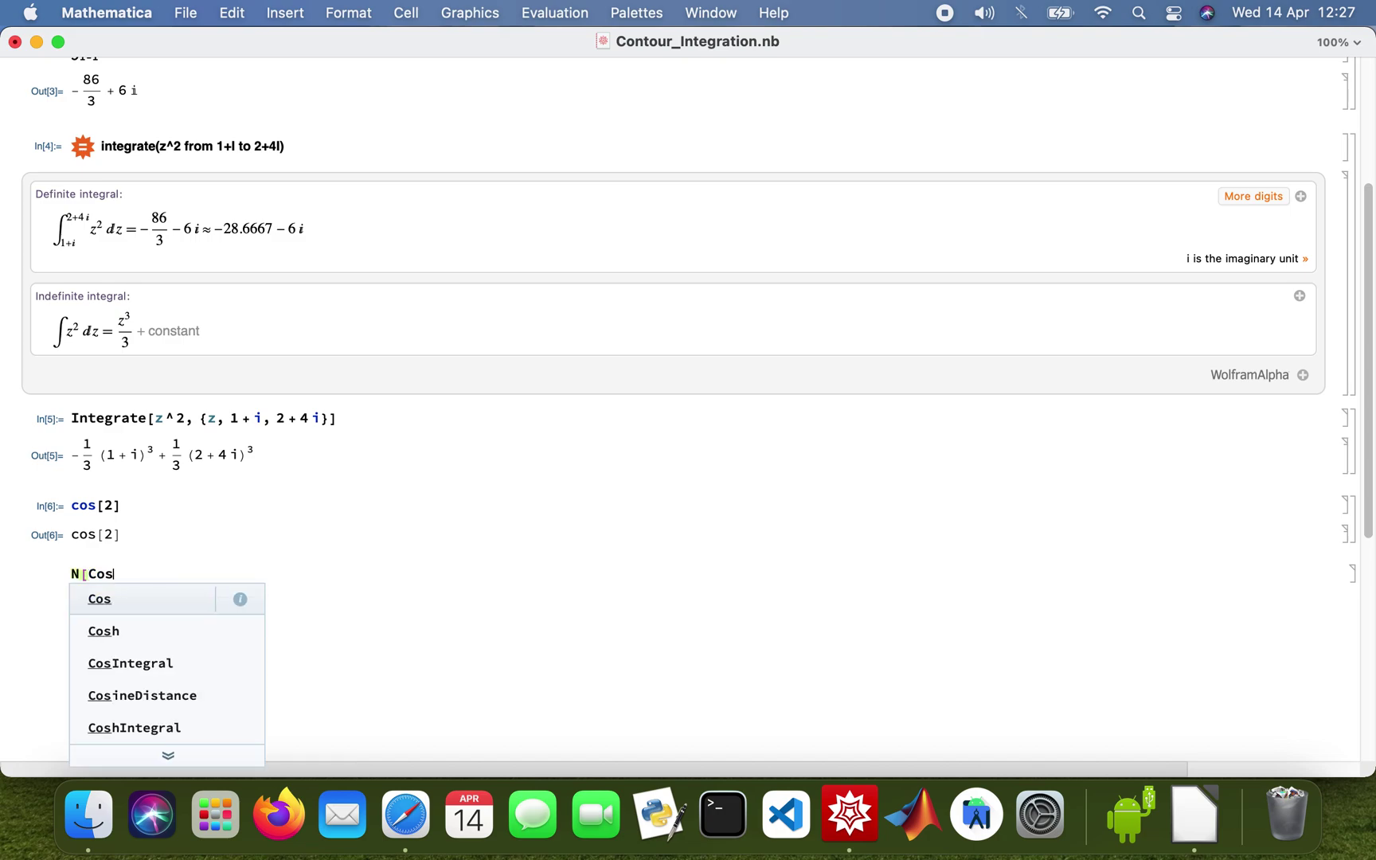
text([2])
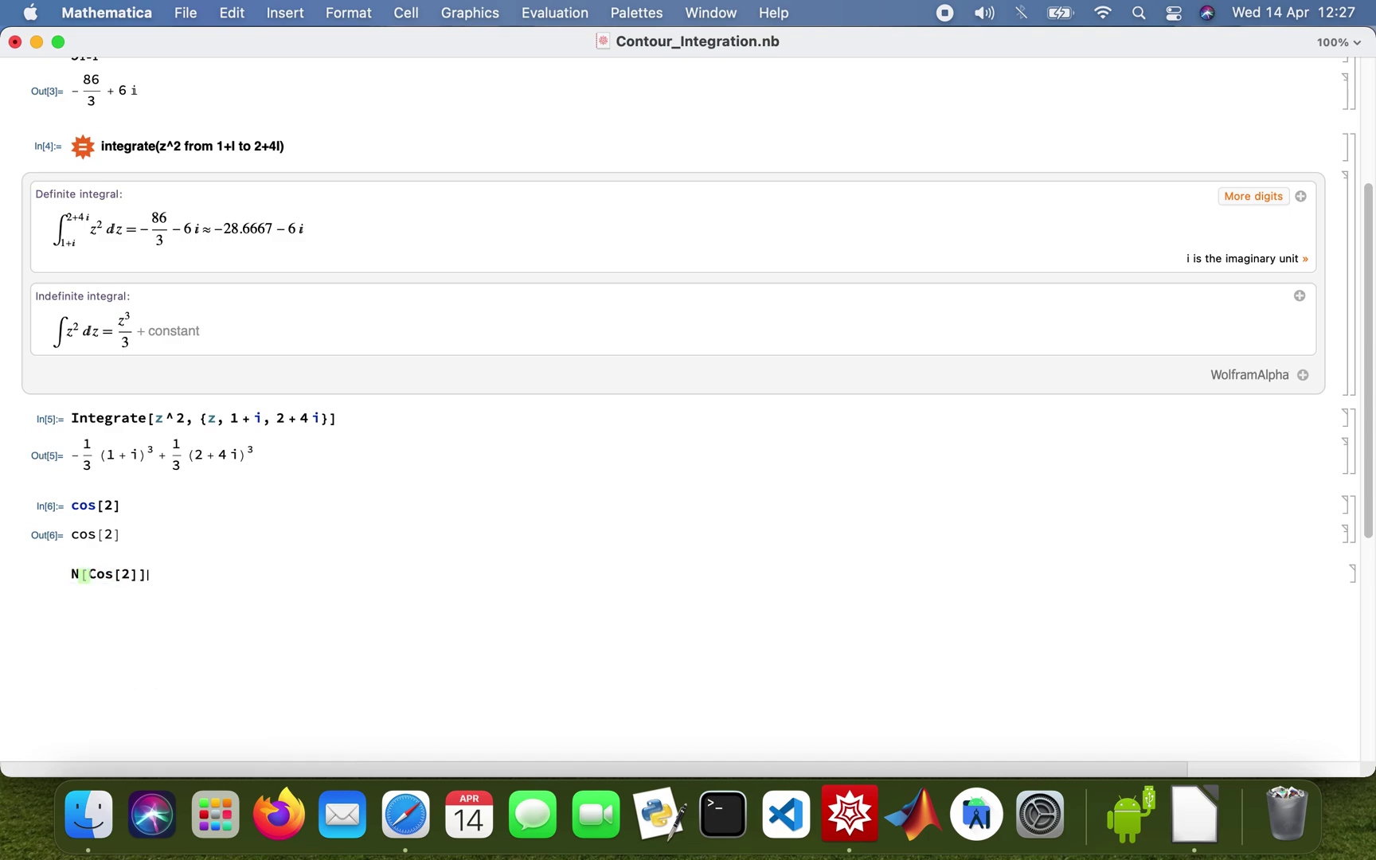
key(shift+Return)
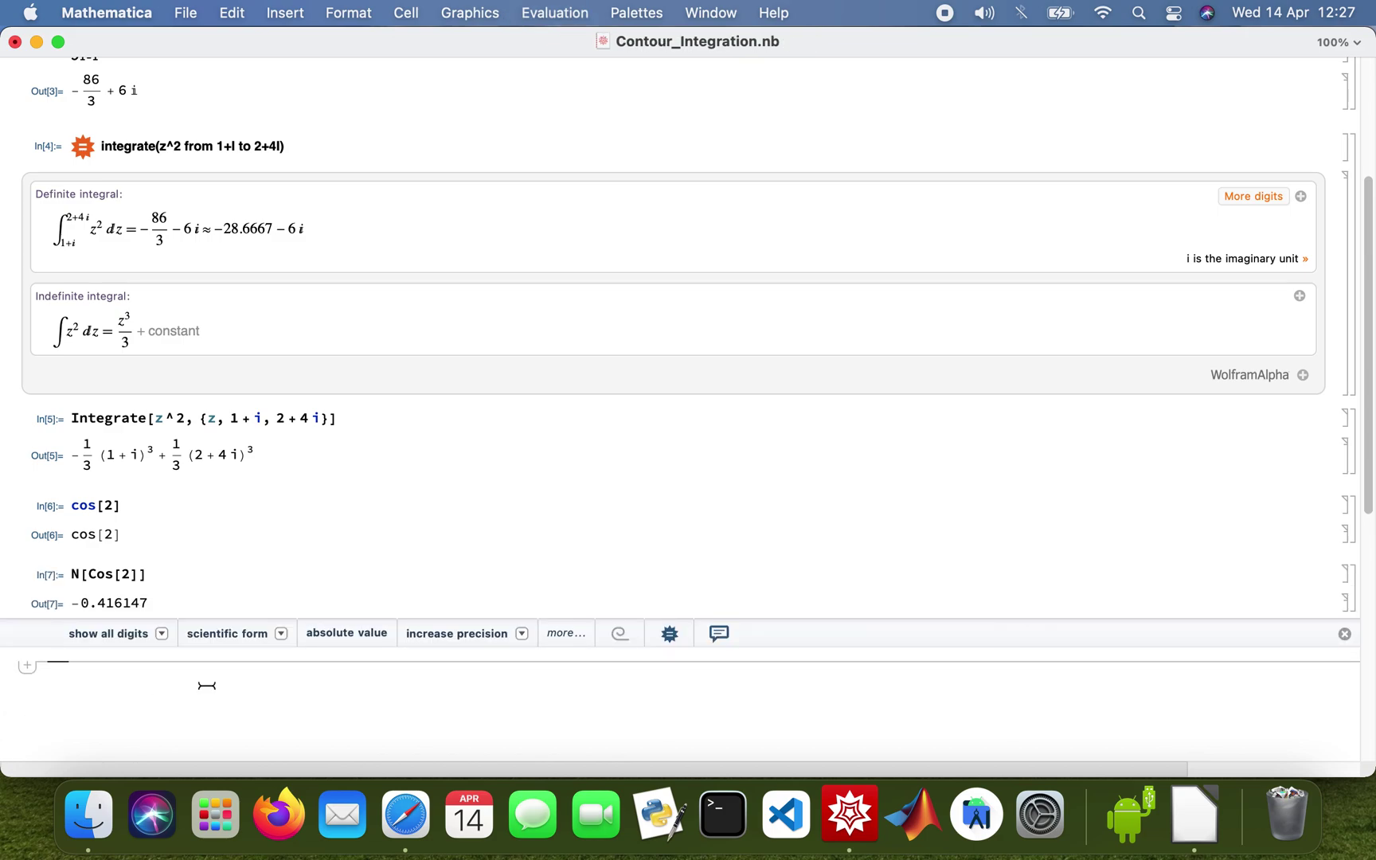
click(101, 575)
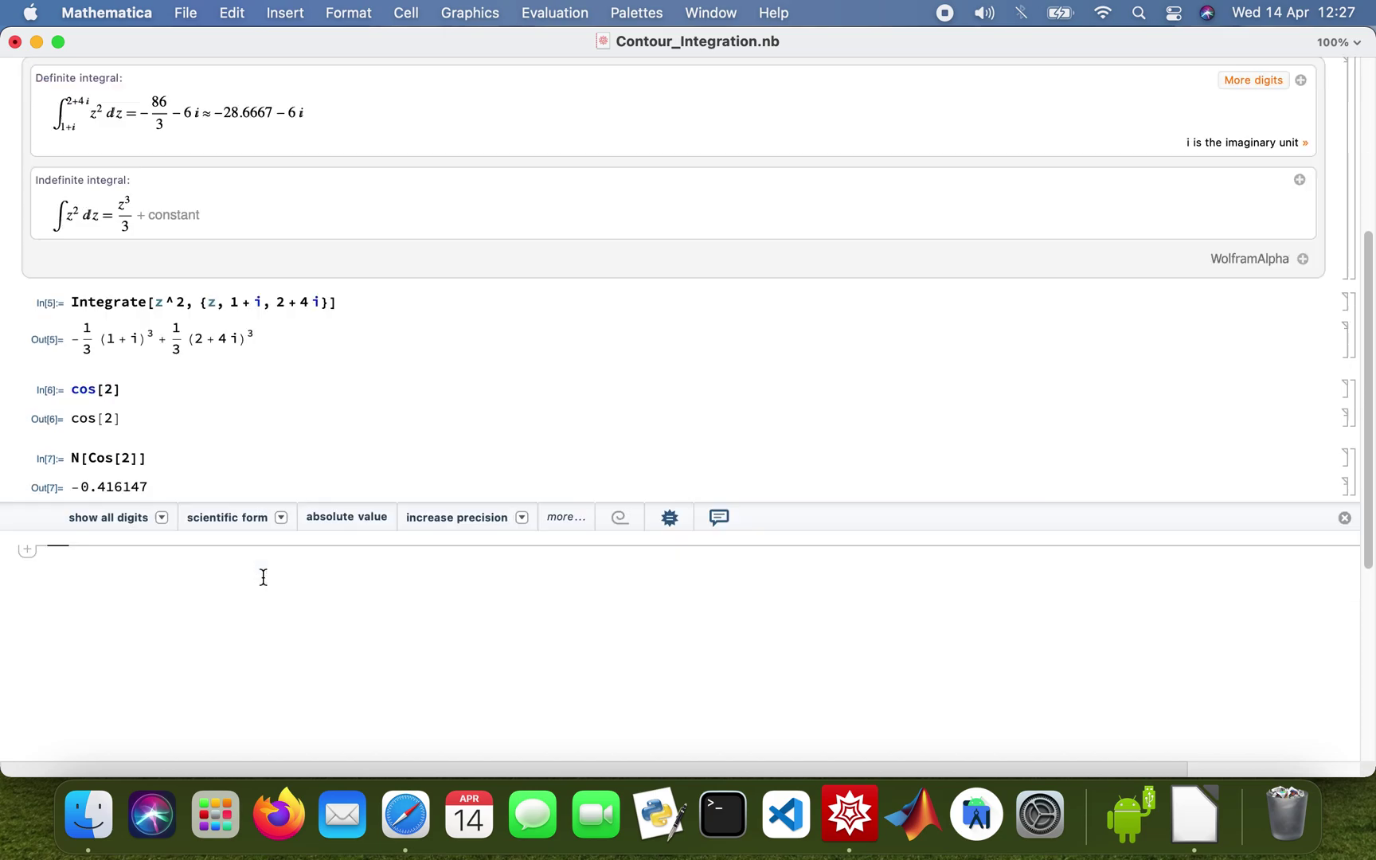
scroll(263, 577, down, 5)
scroll(263, 577, down, 5)
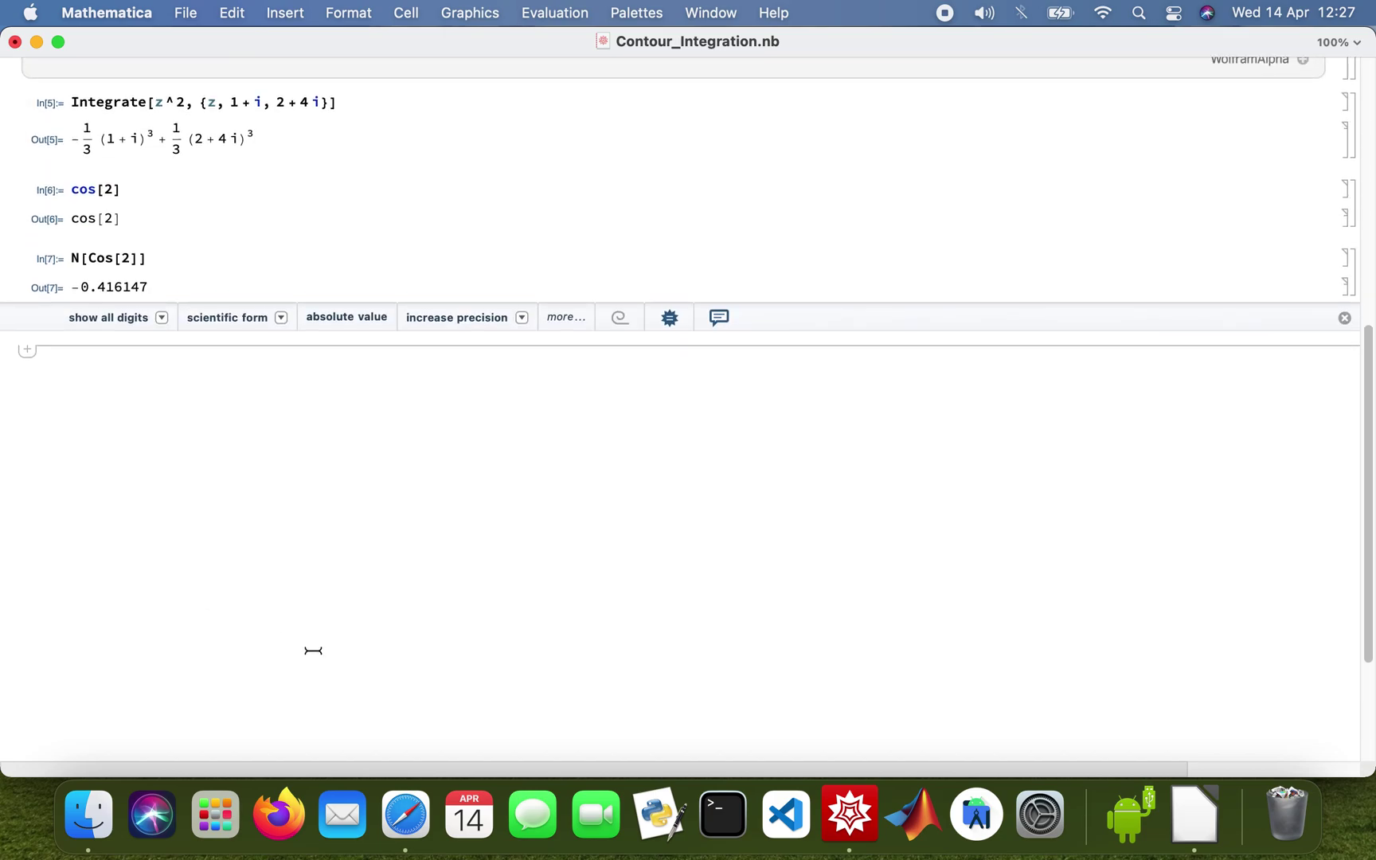
click(1195, 817)
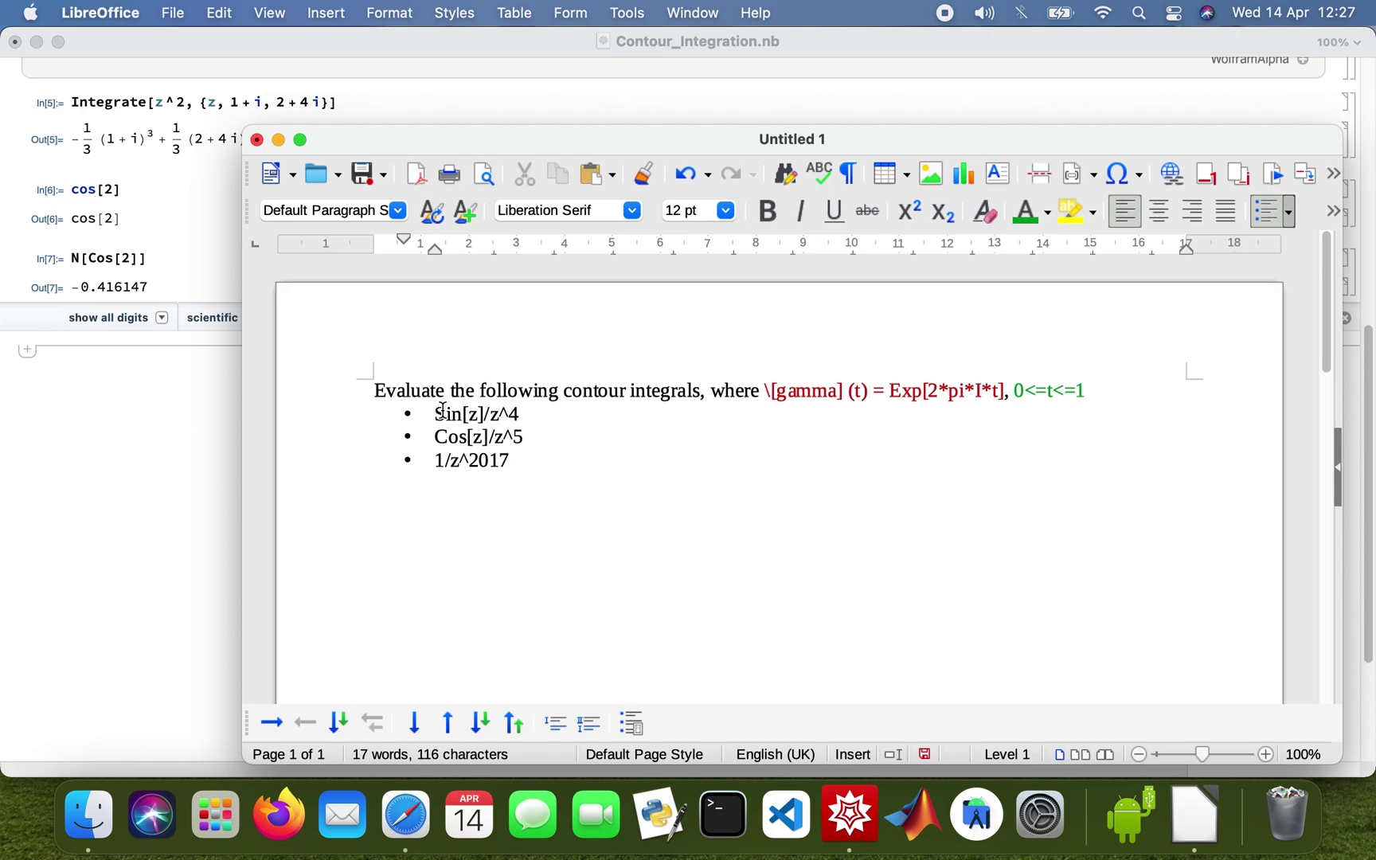
click(199, 428)
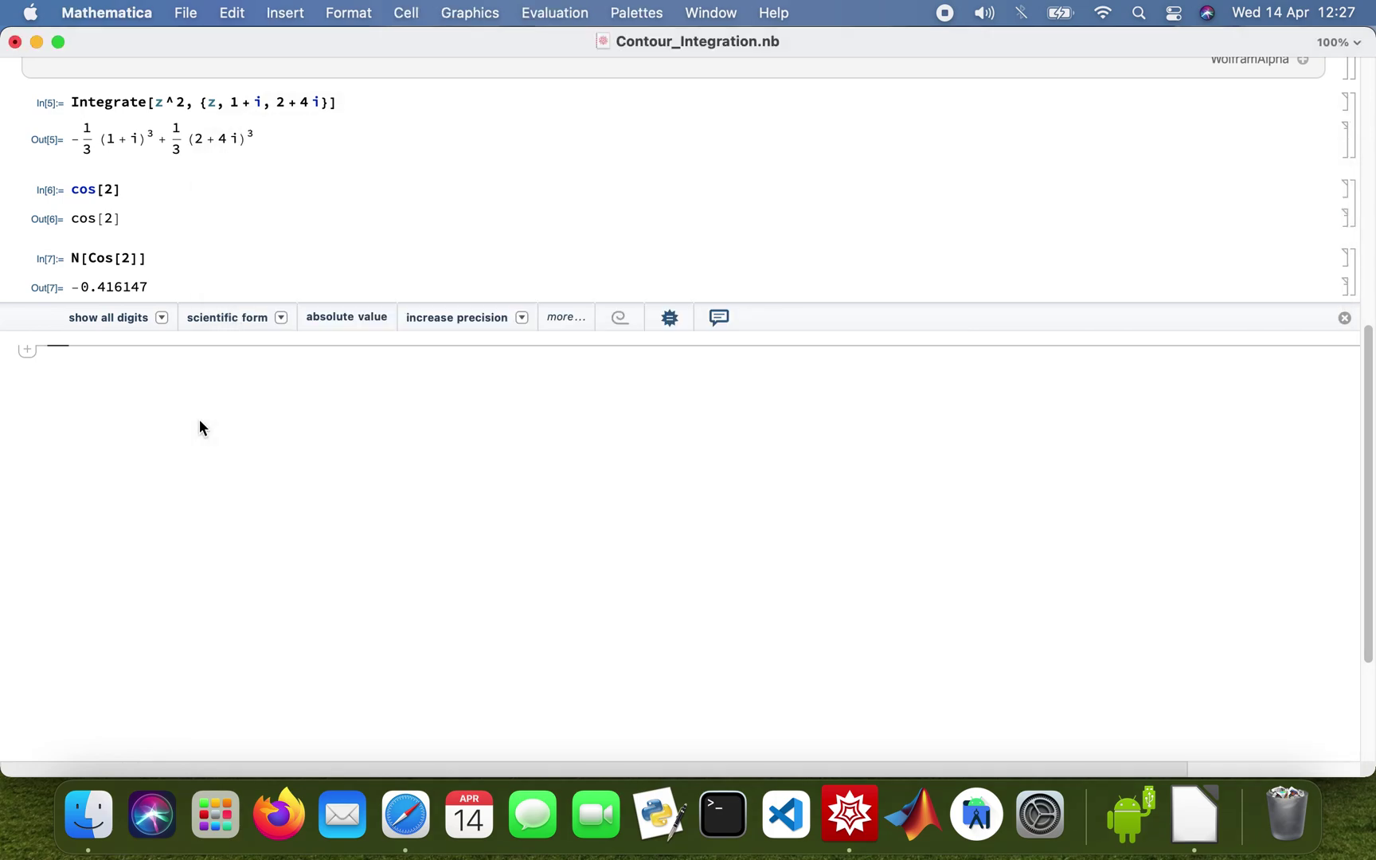
Step: Paste and evaluate the Sin[z]/z^4 contour integral along γ(t)=Exp[2πIt], giving −iπ/3
text(γ[t_] := Exp[2 π I t] f[z_] := Sin[z] / z^4 Integrate[f[γ[t]] γ'[t], {t, 0, 1}])
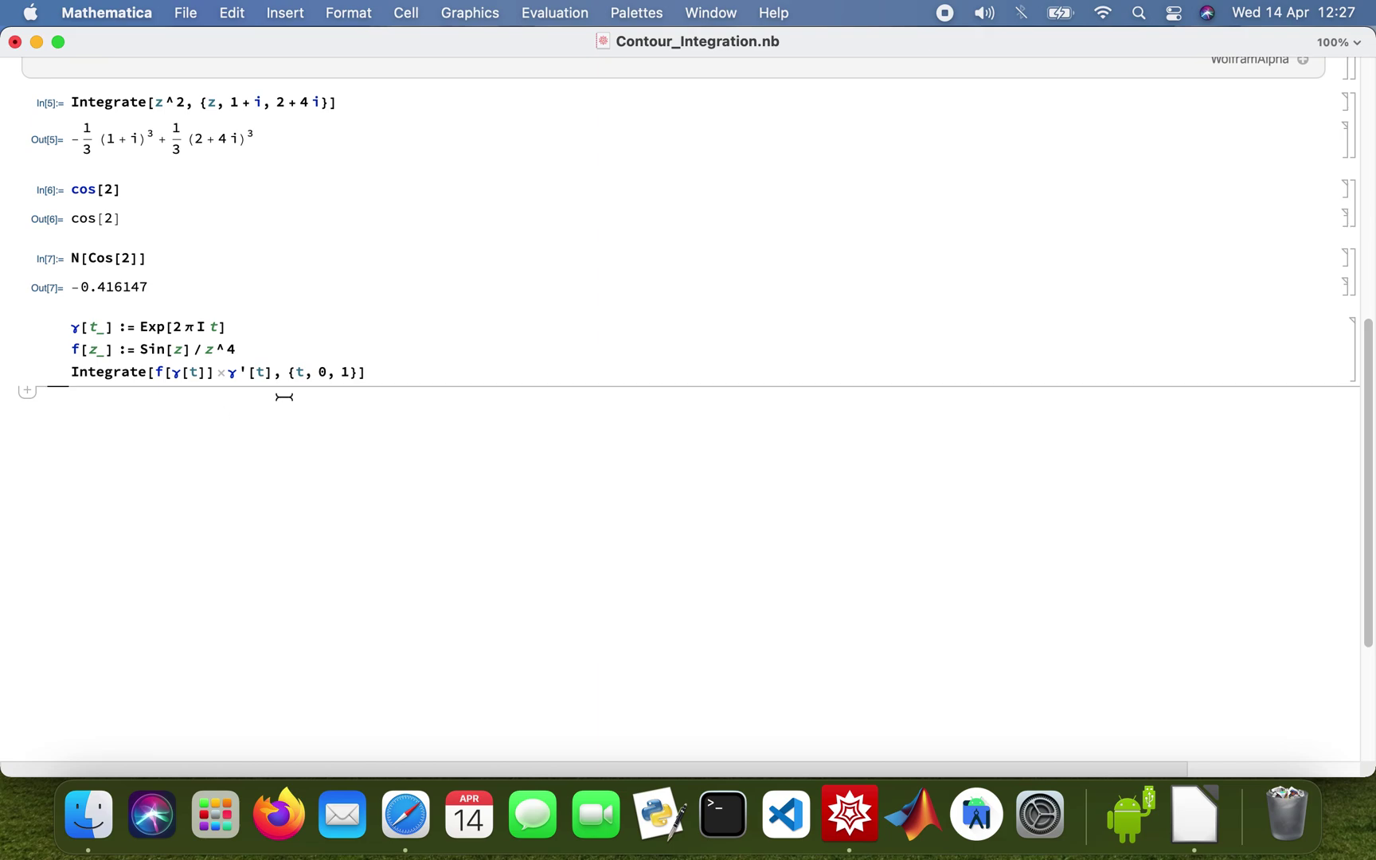
click(374, 373)
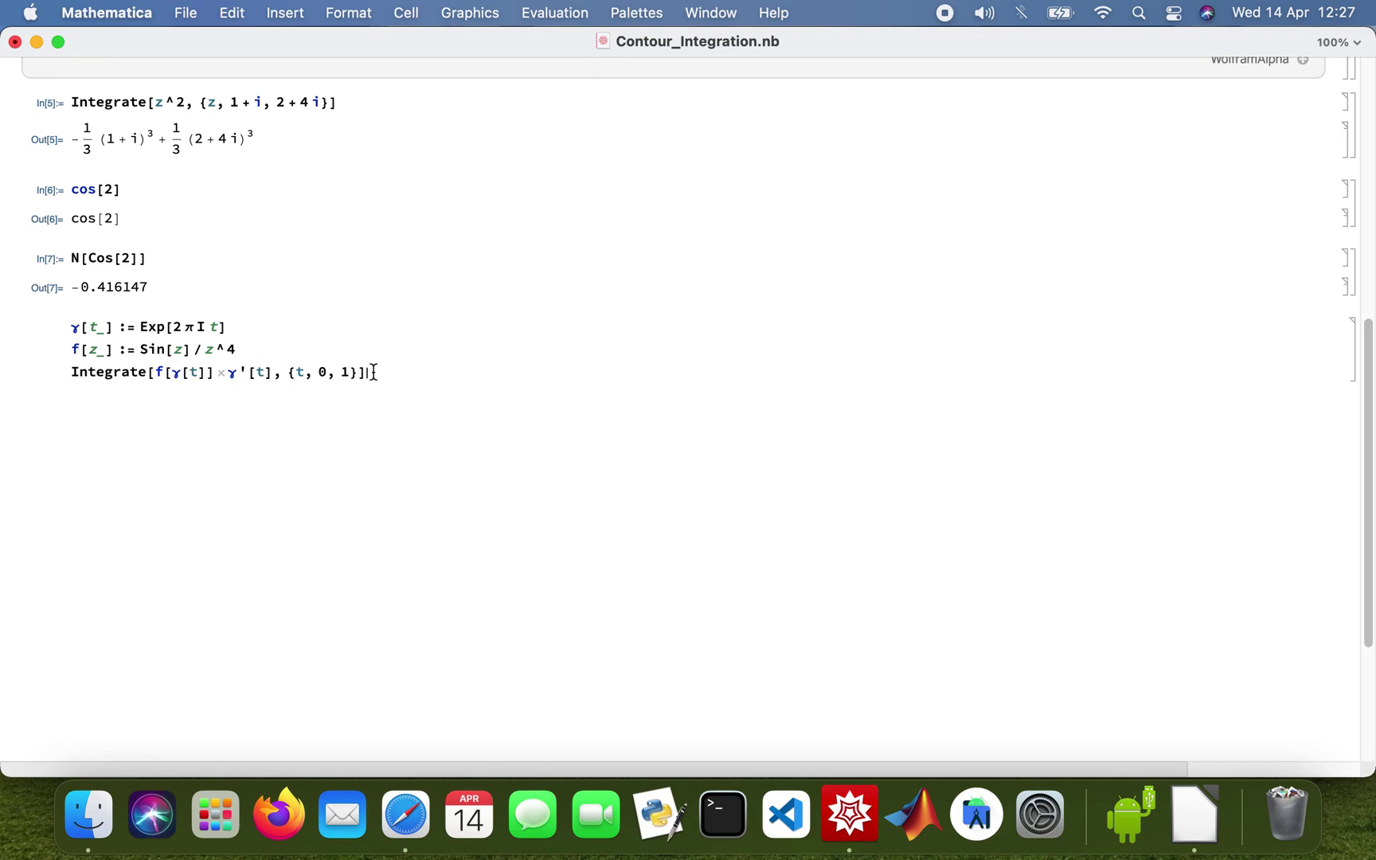
key(shift+Return)
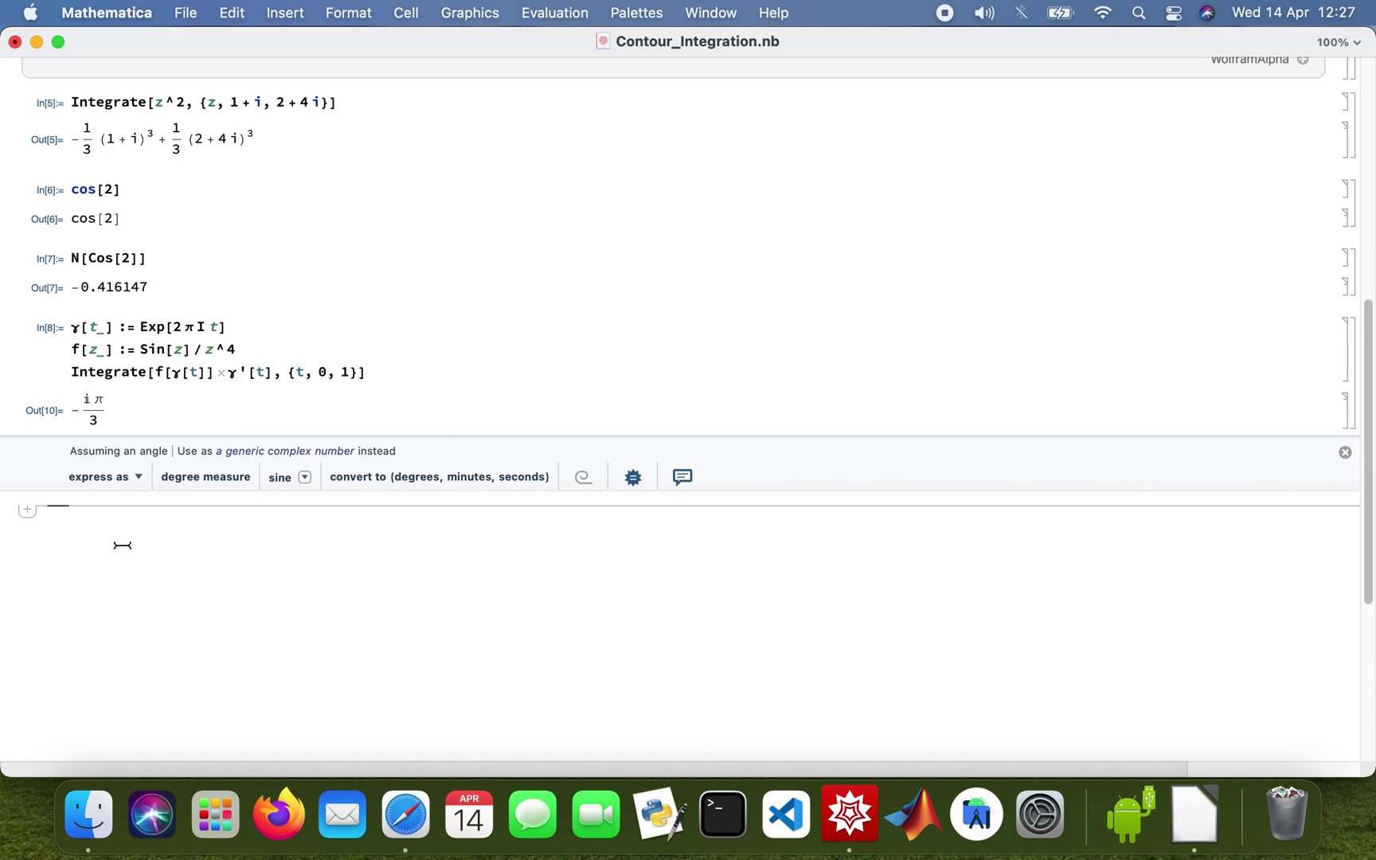
click(1194, 815)
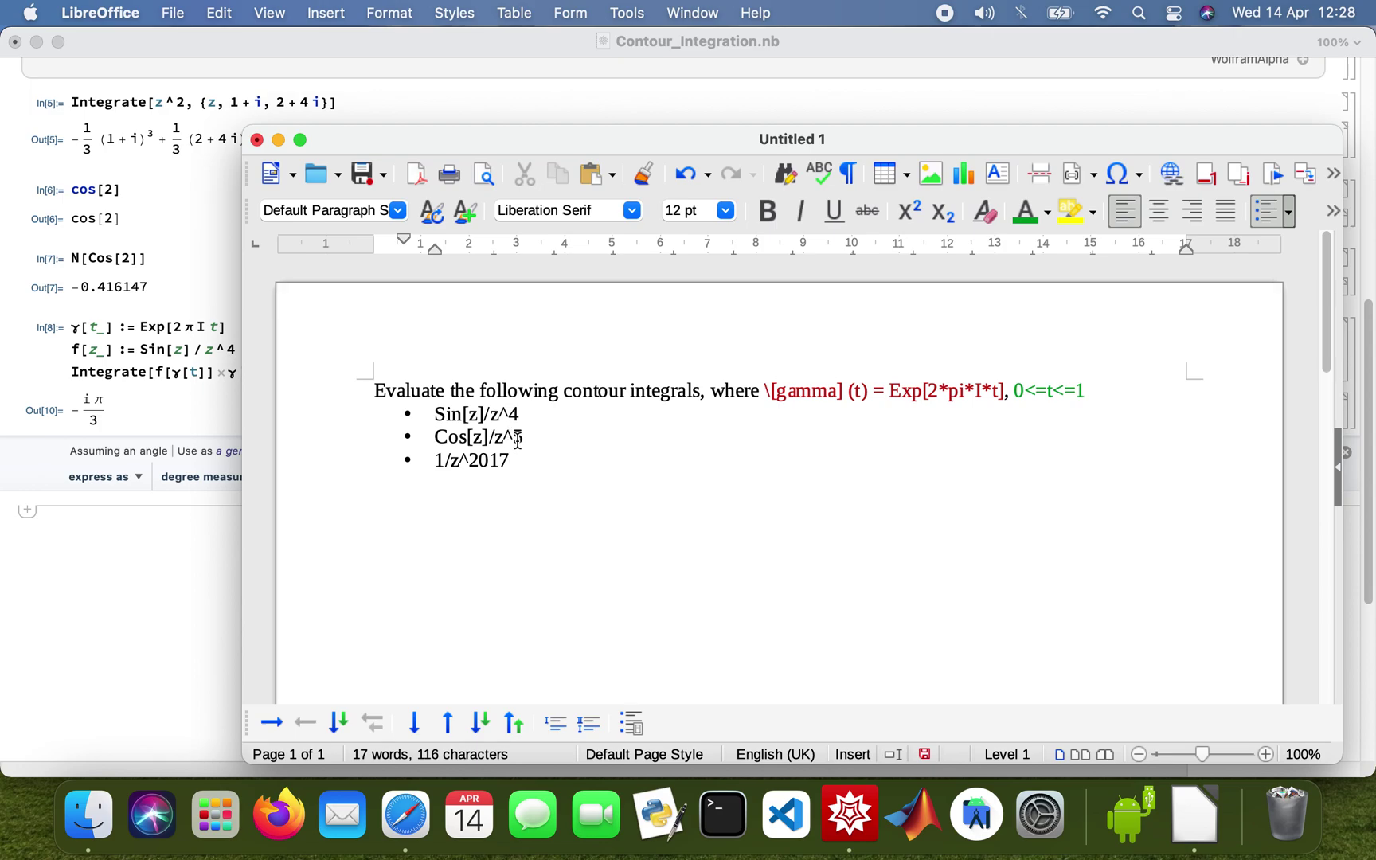
click(158, 523)
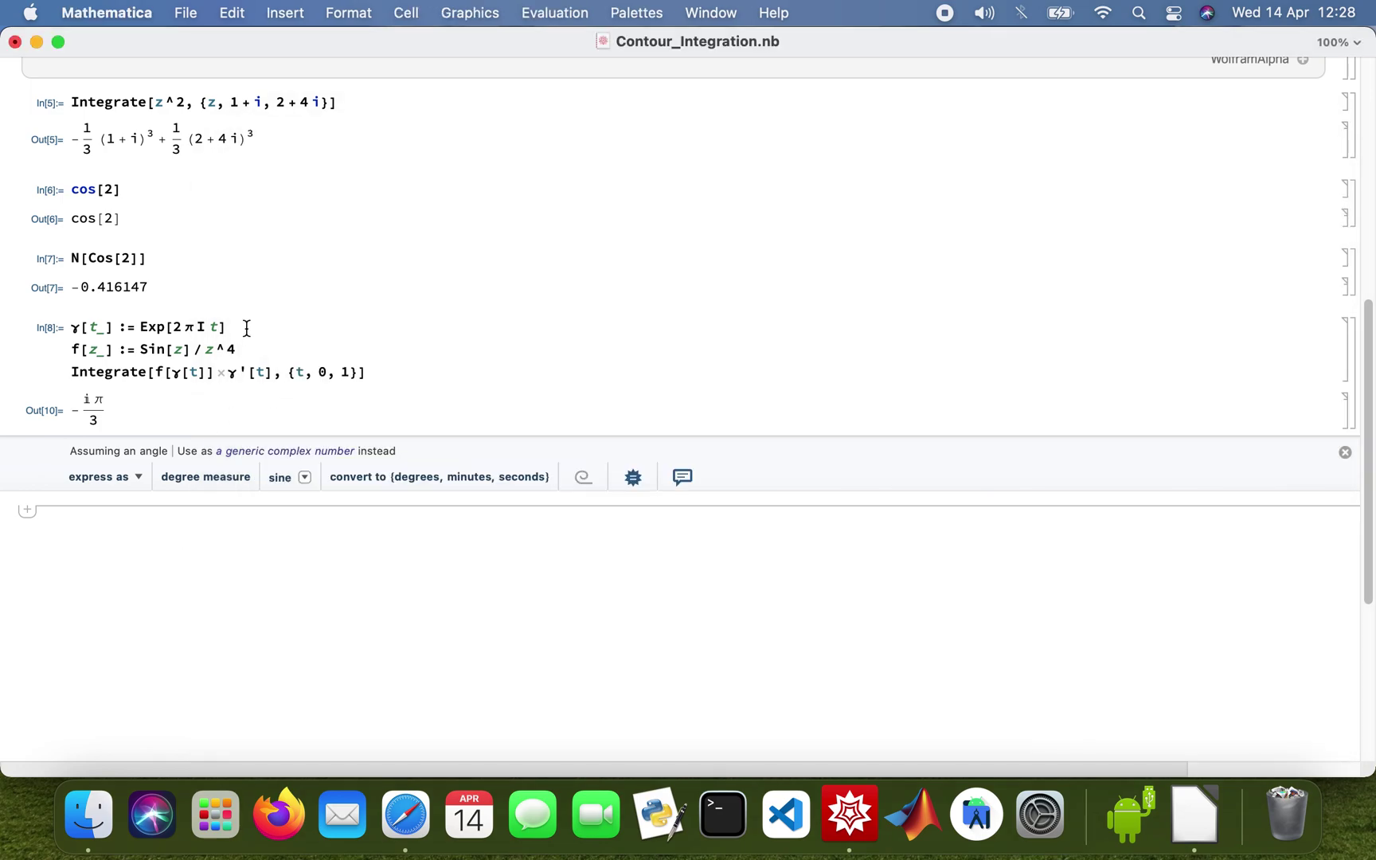
Step: Copy the γ and f definitions from In[8] into a new cell below Out[10]
triple_click(148, 327)
key(super+c)
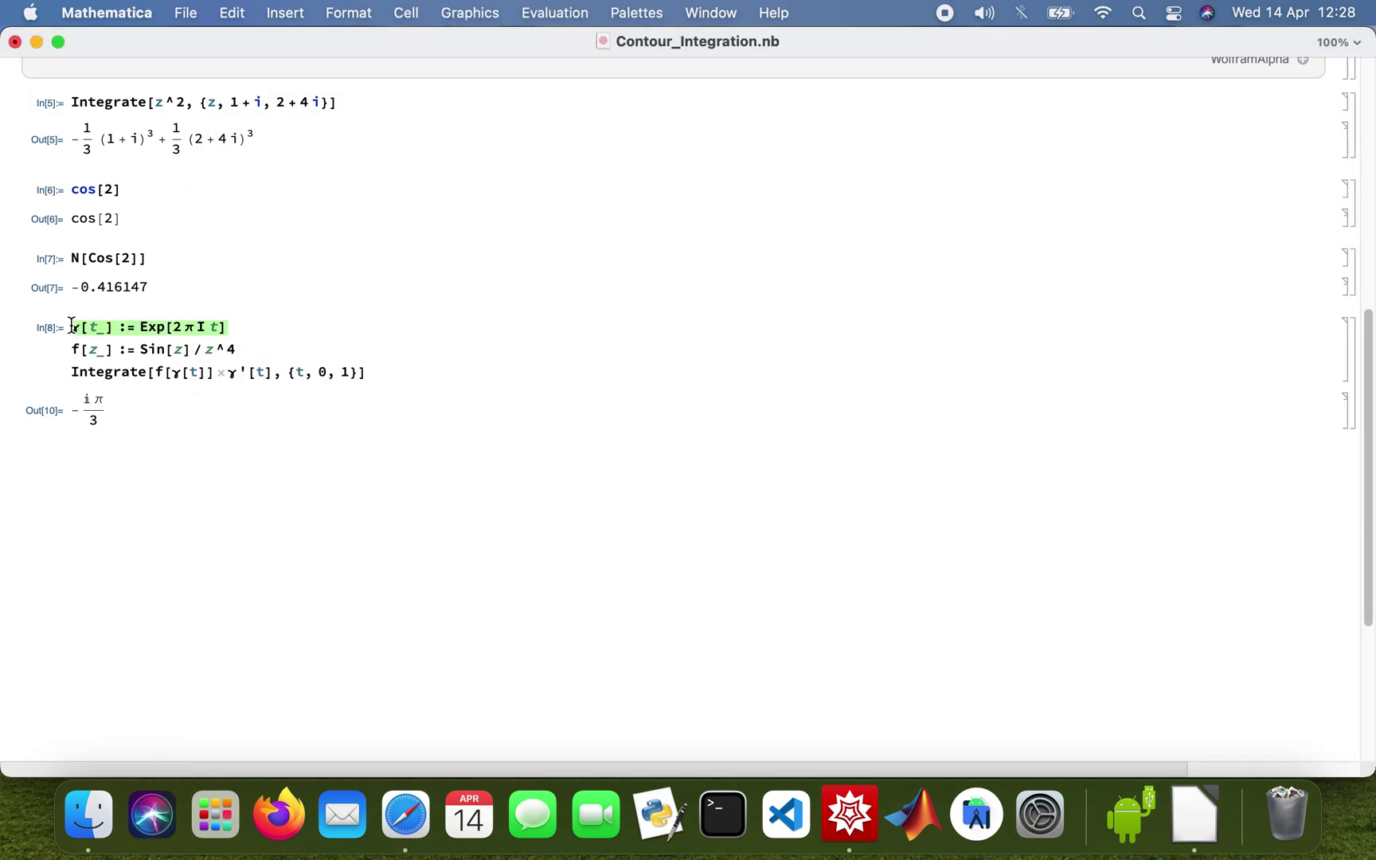
click(117, 463)
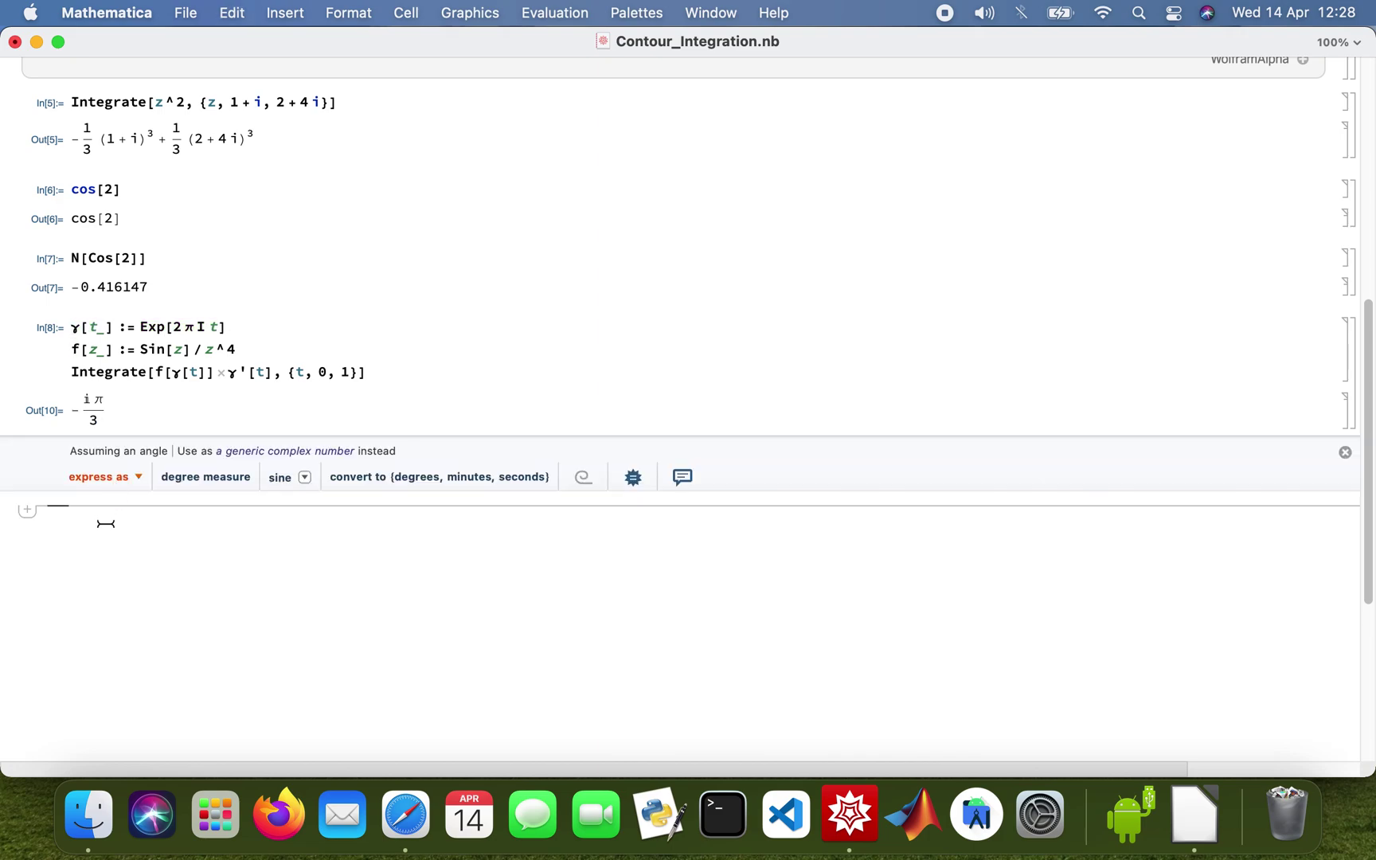
key(super+v)
click(254, 347)
drag(239, 349, 67, 351)
key(super+c)
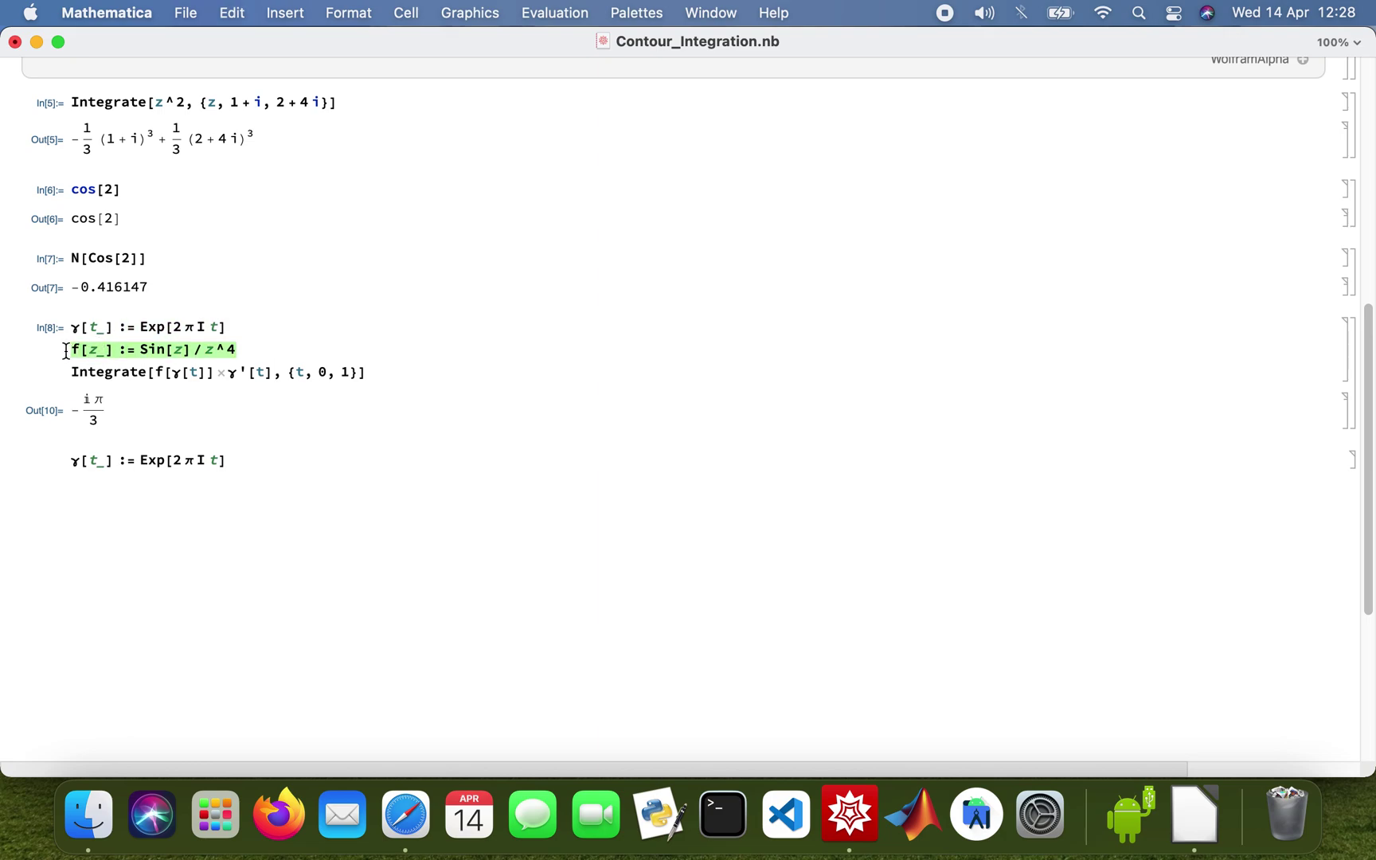
click(121, 512)
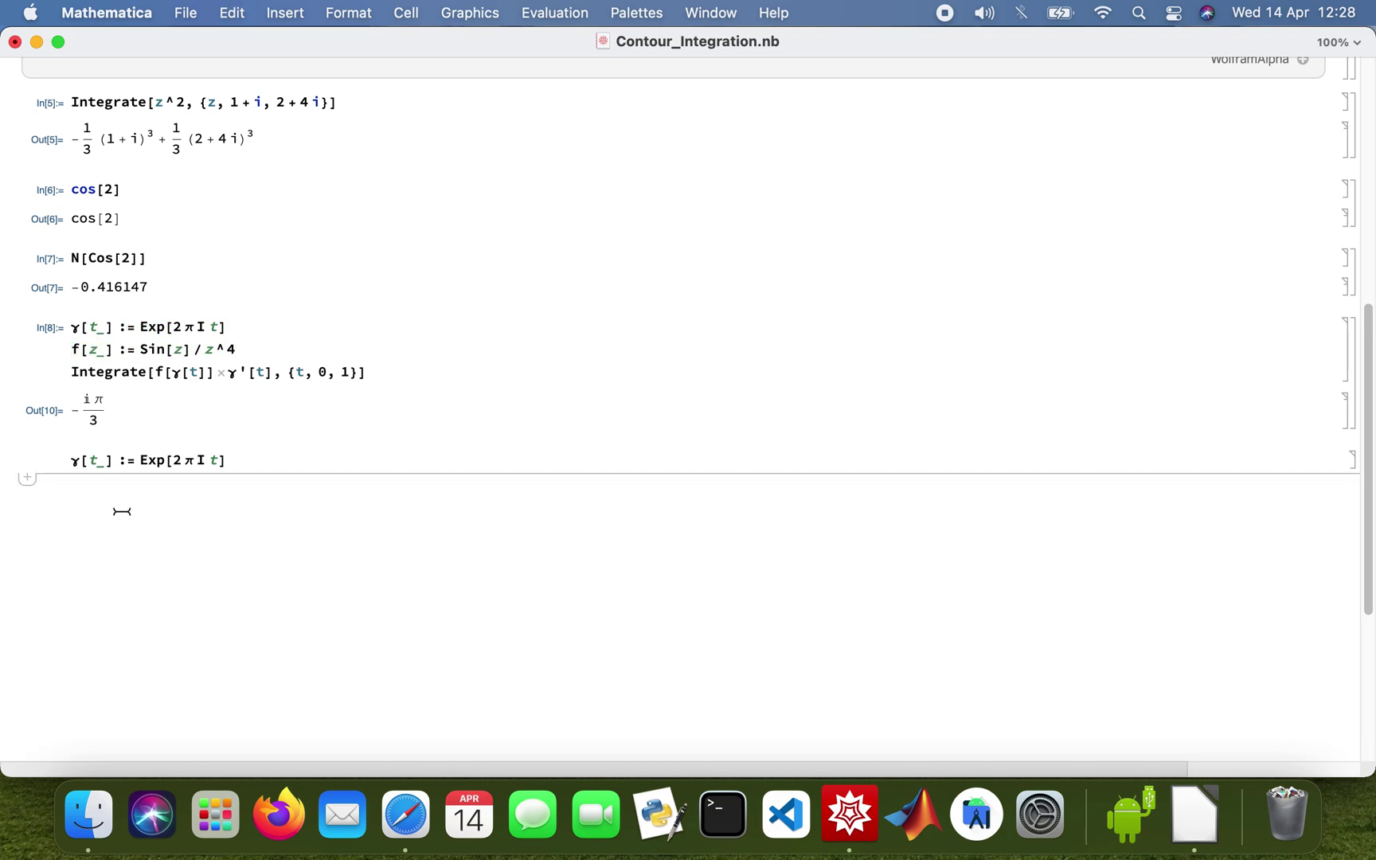
click(254, 463)
key(Return)
key(super+v)
Step: Change the copied f to Cos[z]/z^5, check the Writer task list, and select In[8]'s Integrate line
click(148, 482)
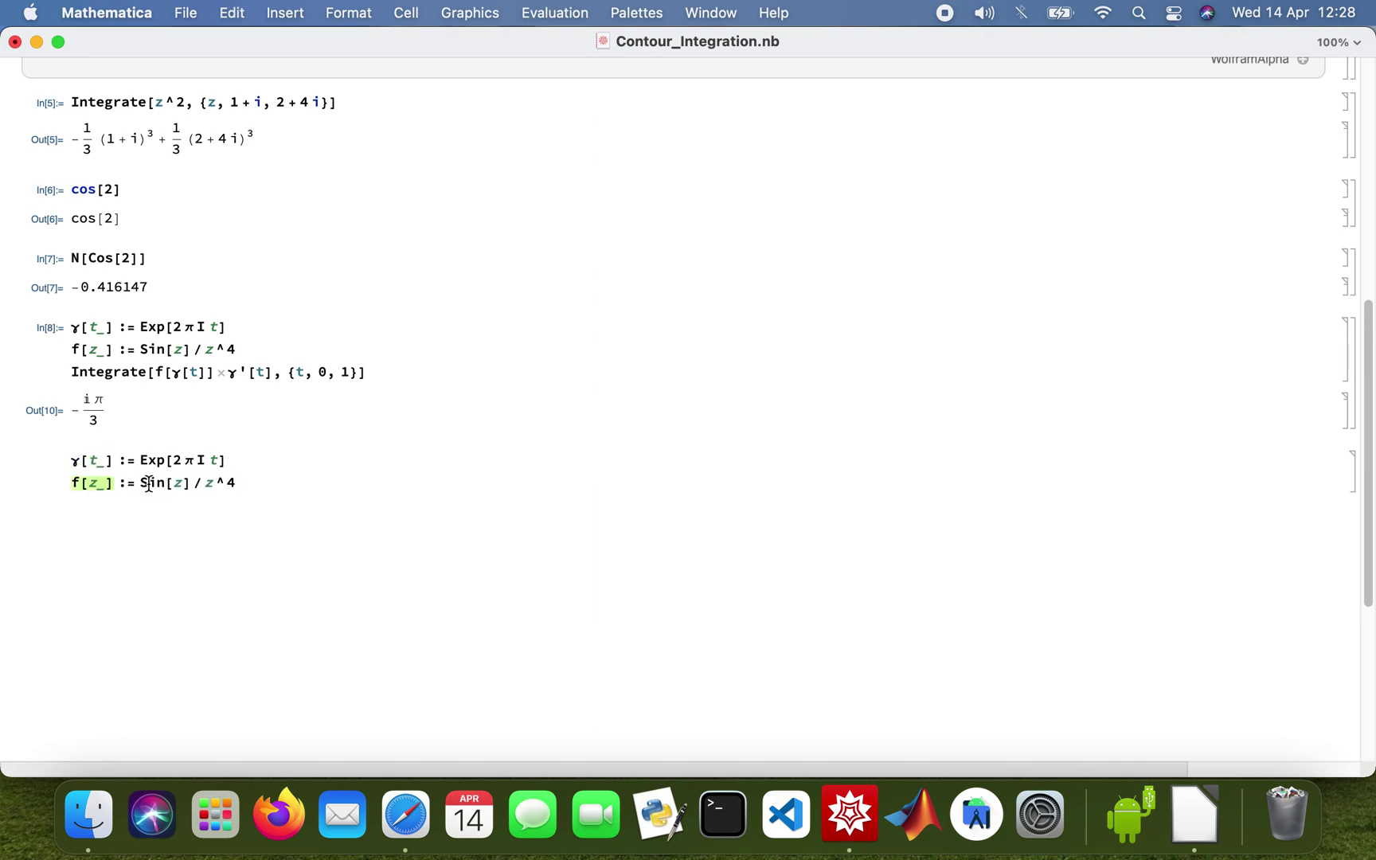
click(166, 482)
key(BackSpace)
key(BackSpace)
key(BackSpace)
text(Cos)
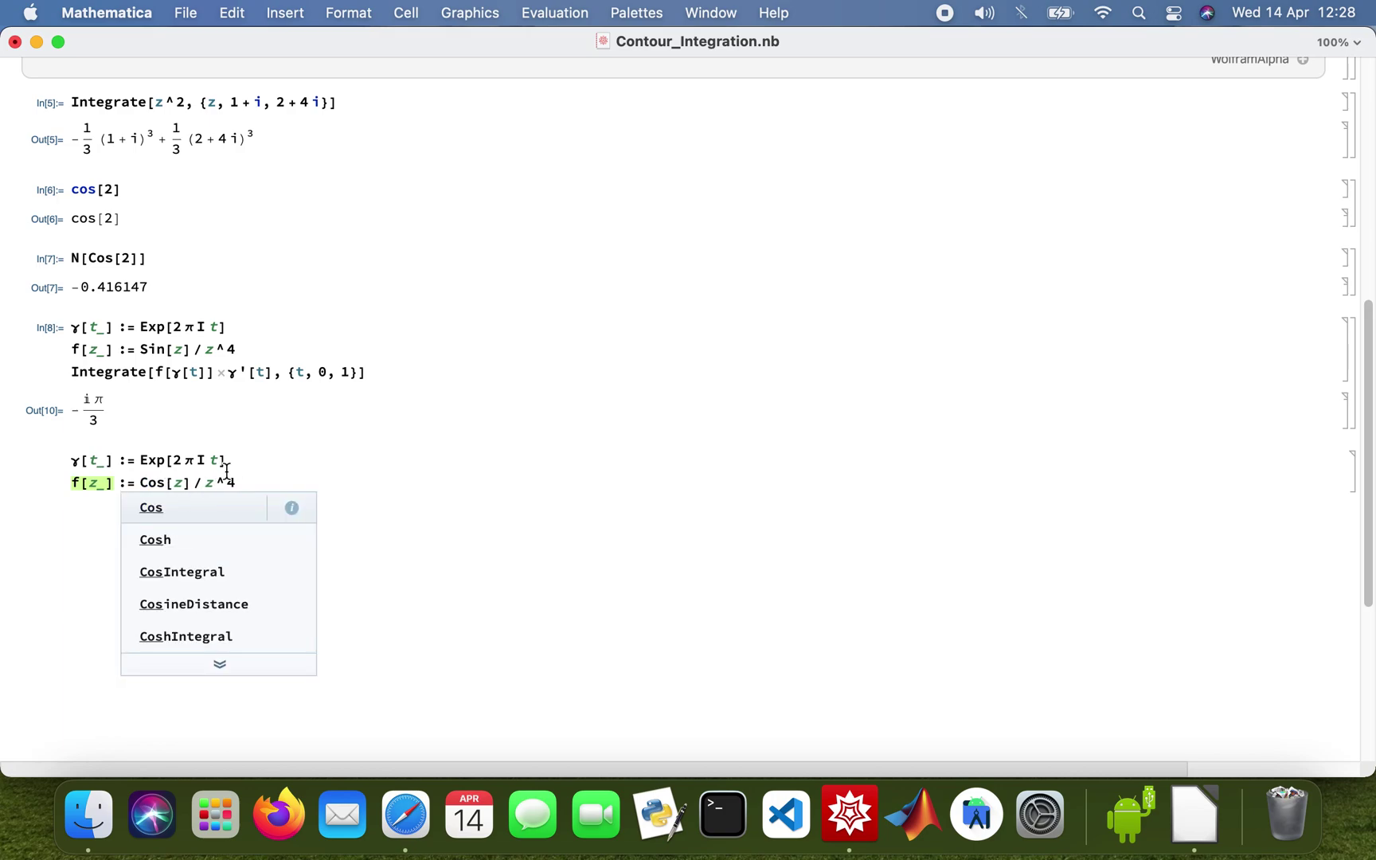
click(247, 482)
text(5)
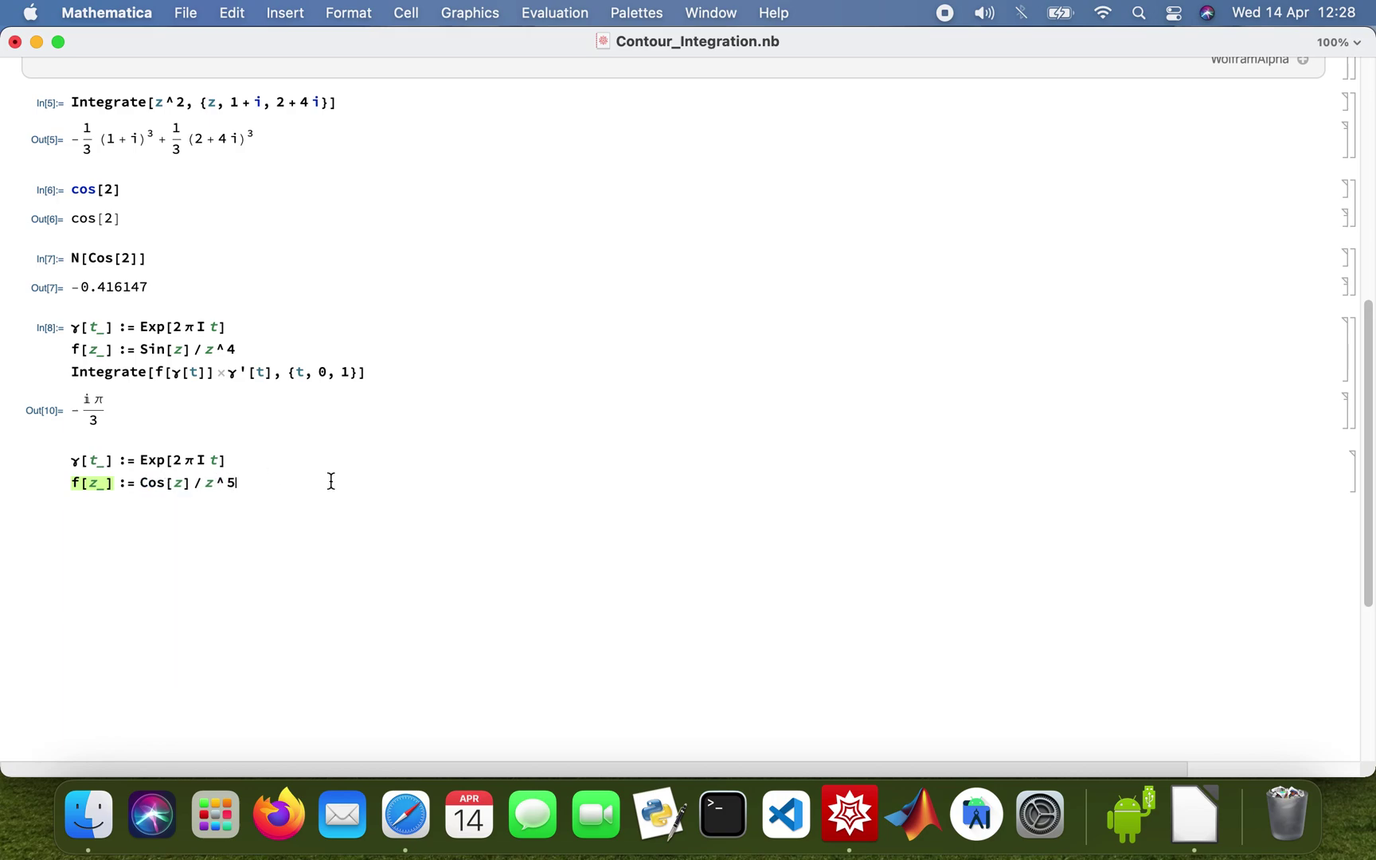
click(1195, 814)
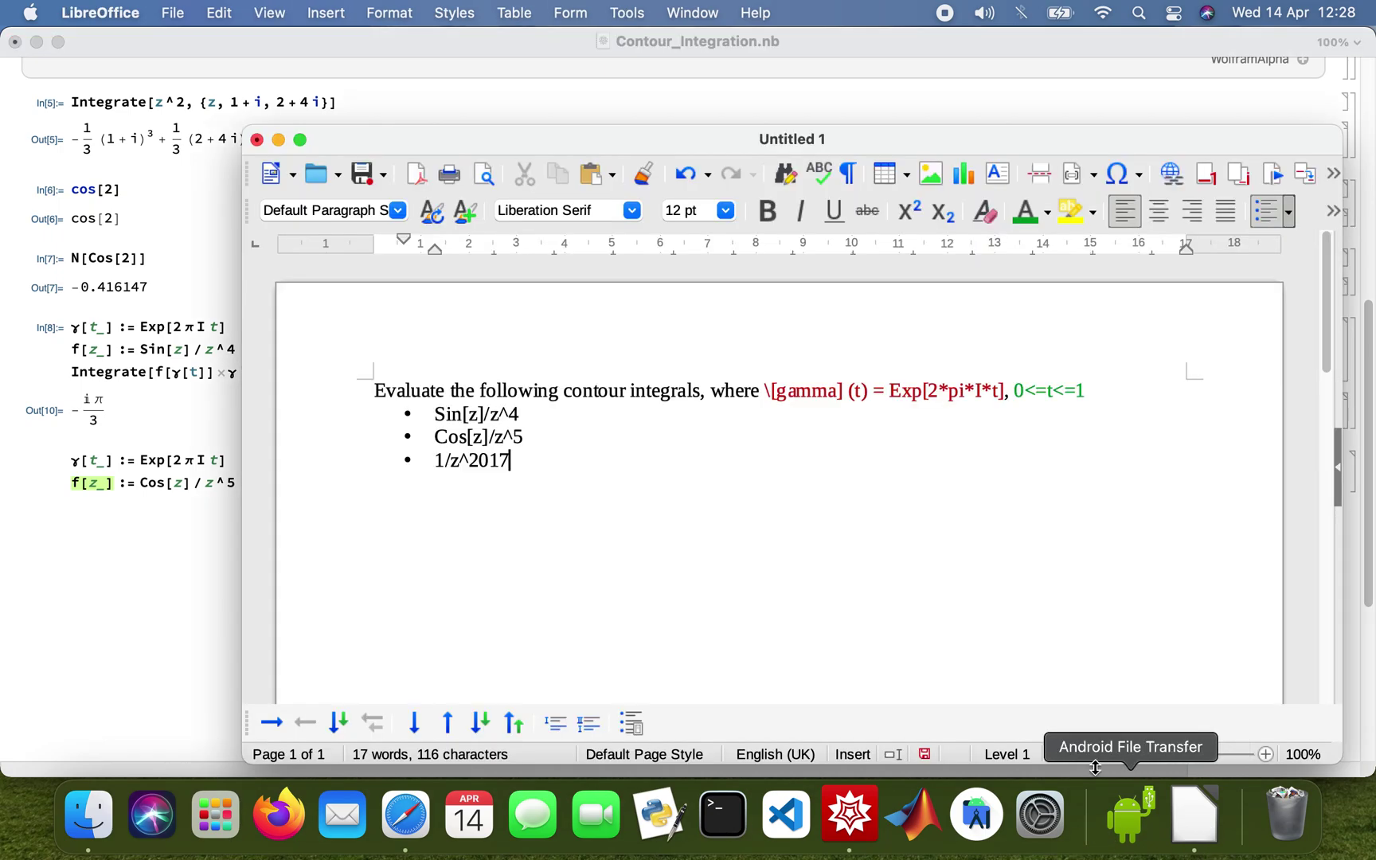
click(87, 514)
drag(371, 372, 67, 379)
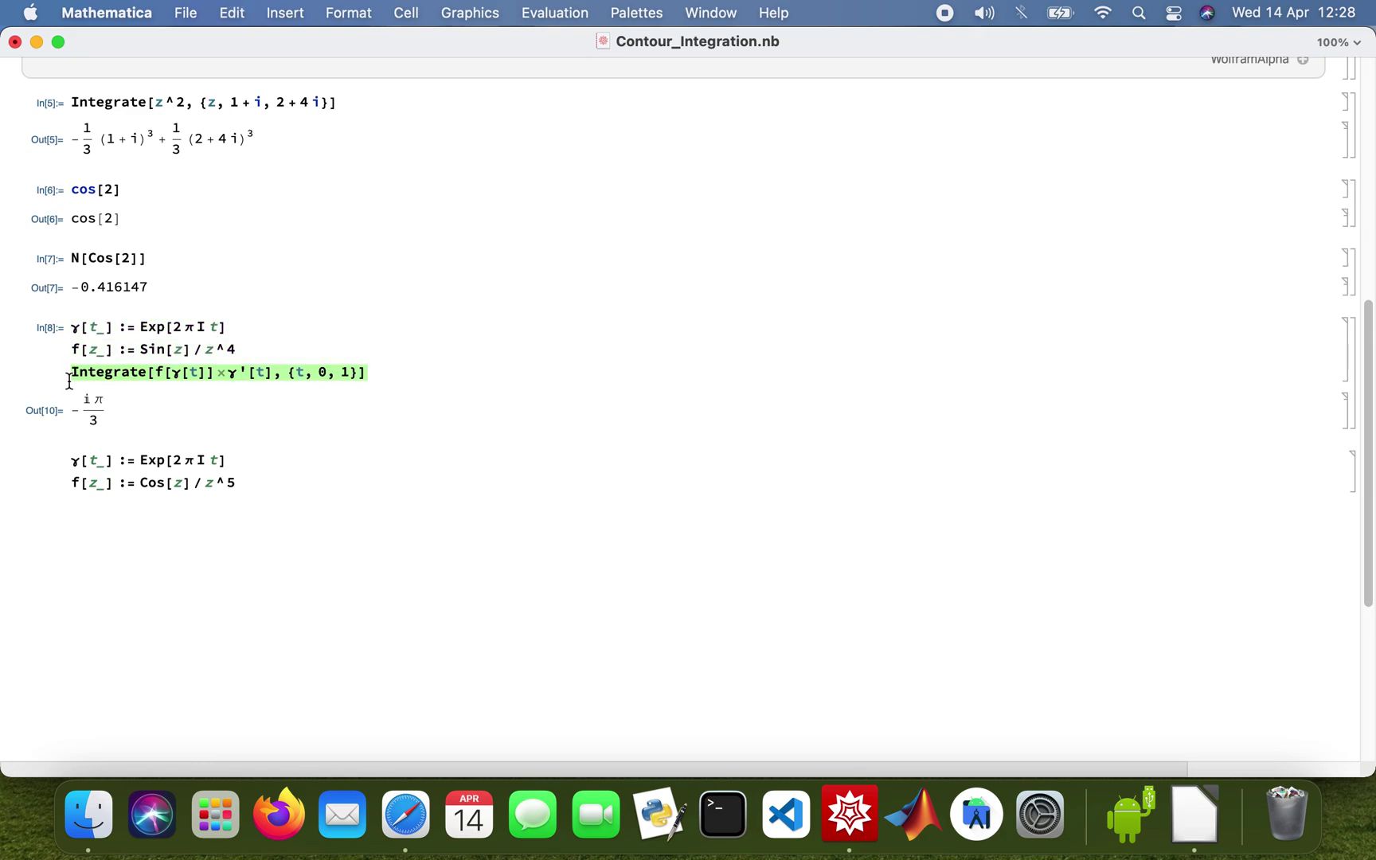
Step: Paste the Integrate line and evaluate the Cos[z]/z^5 contour integral, giving iπ/12
click(282, 482)
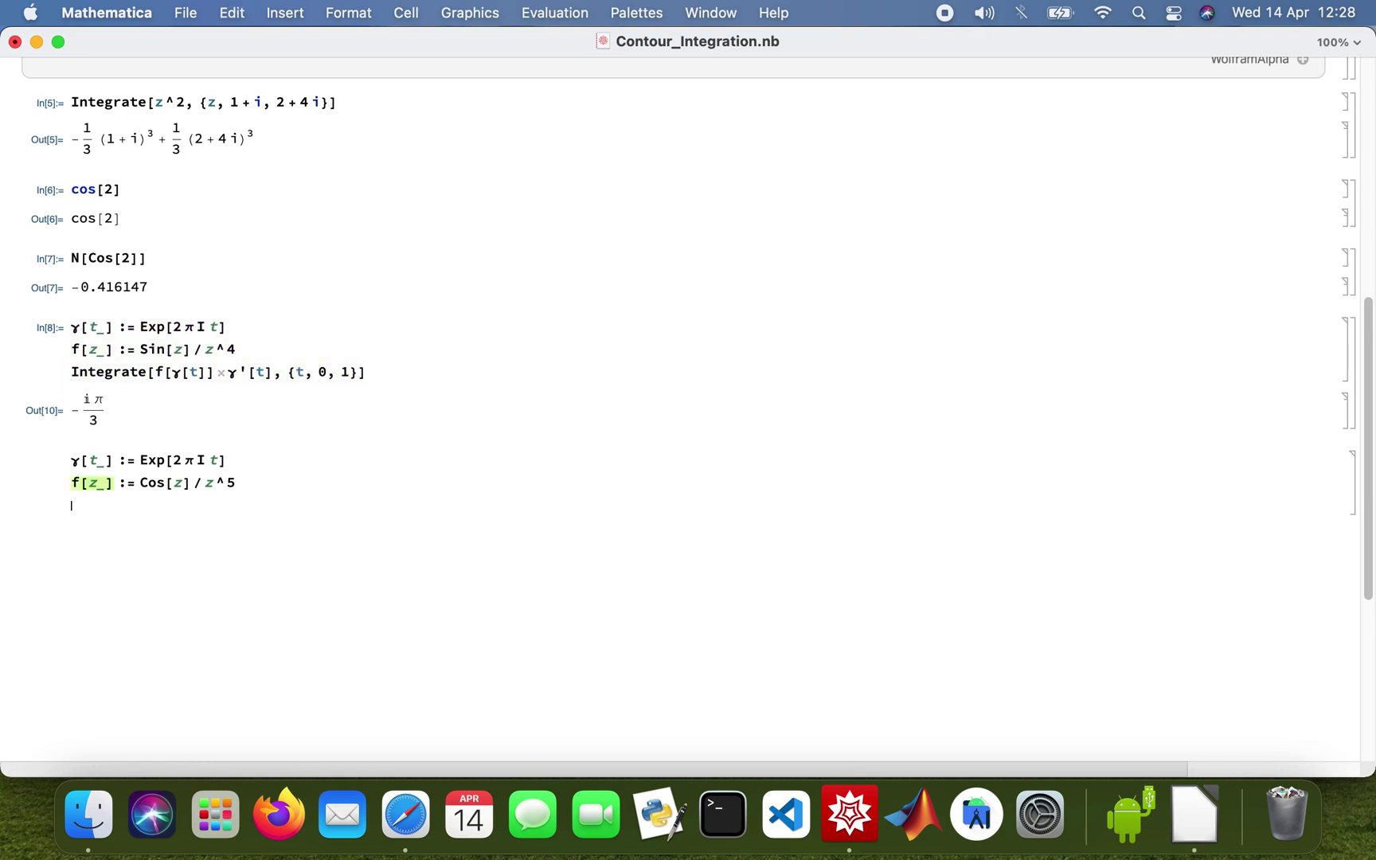
text(Integrate[f[γ[t]] γ'[t], {t, 0, 1}])
key(shift+Return)
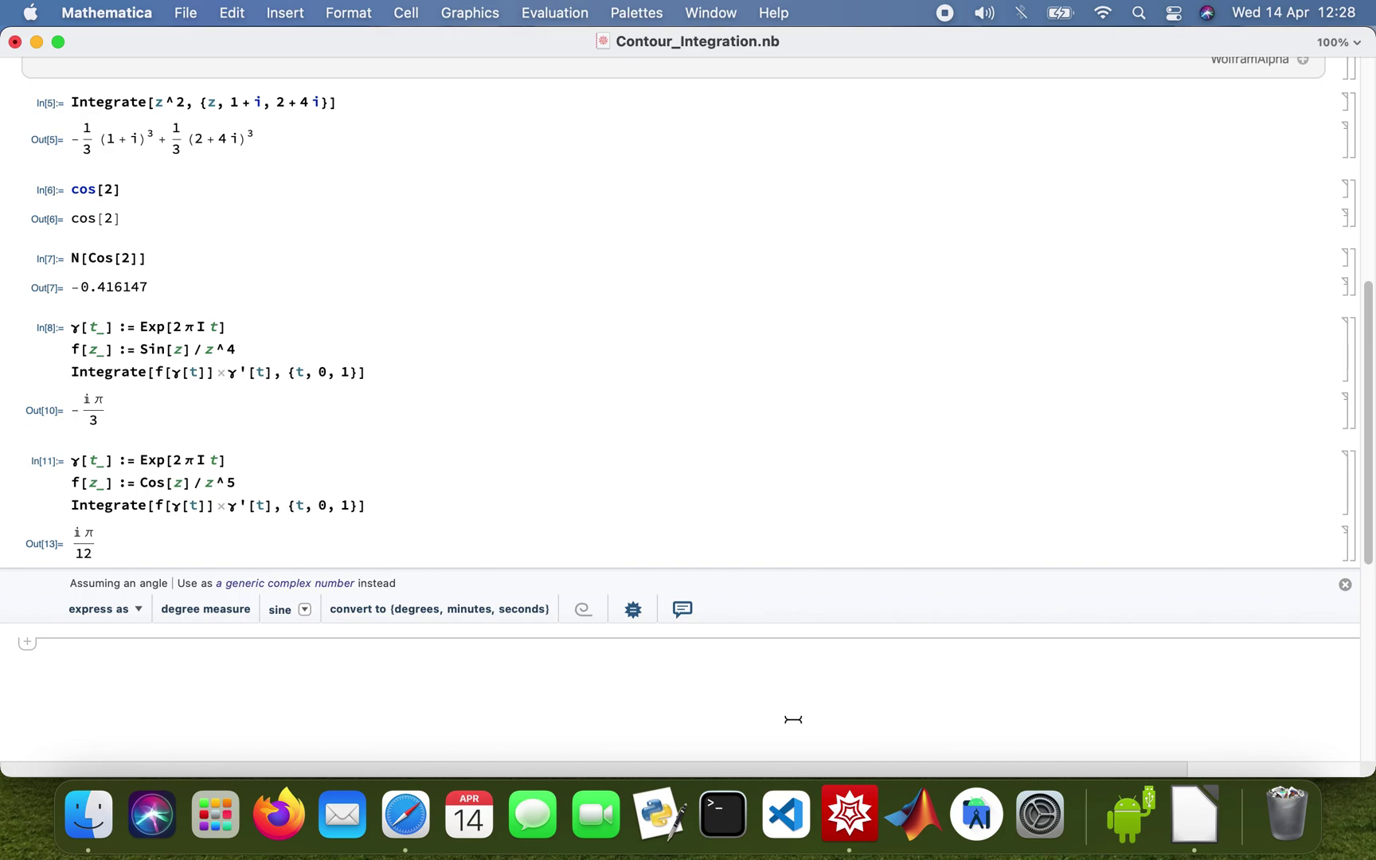
click(1195, 819)
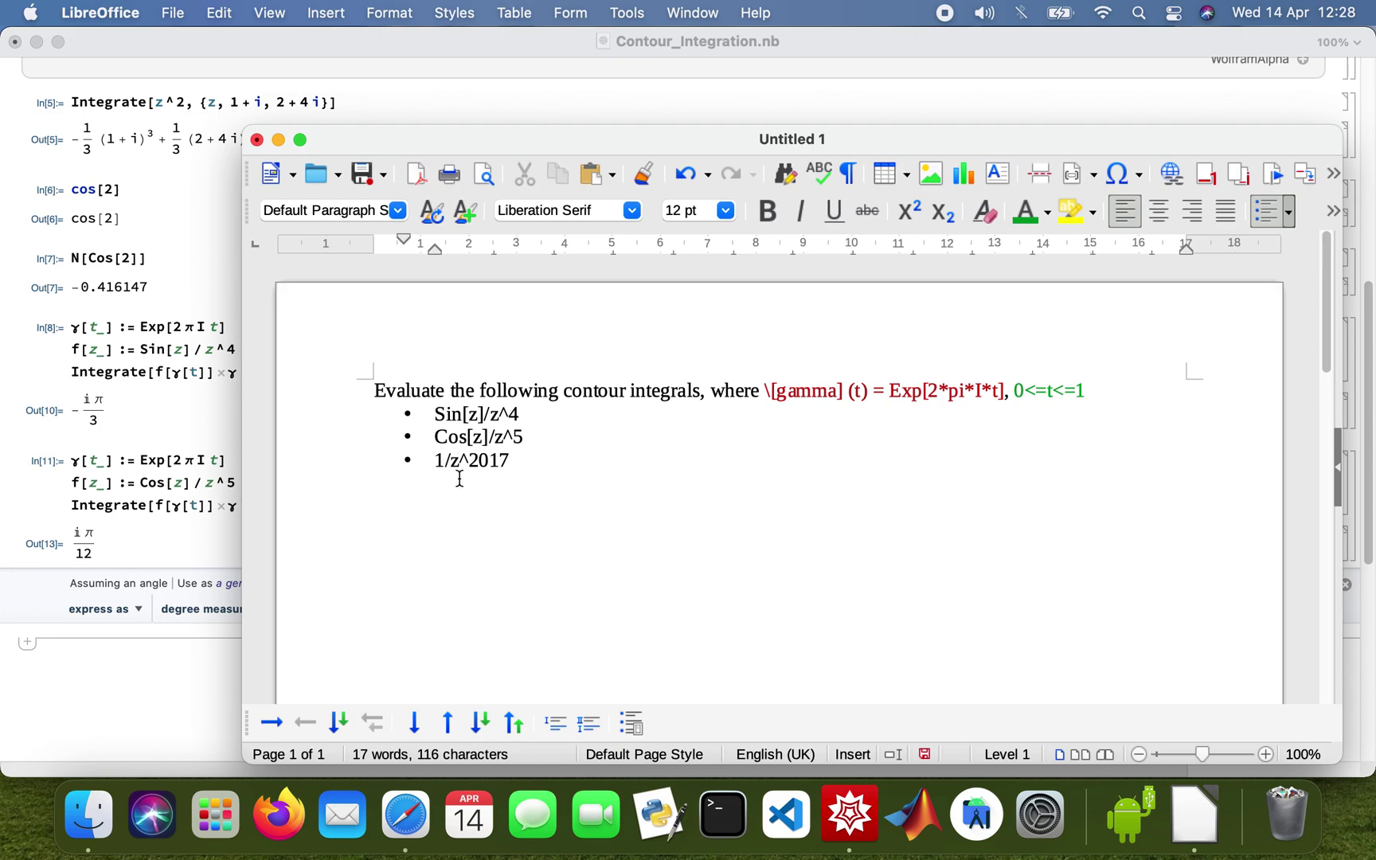
click(119, 653)
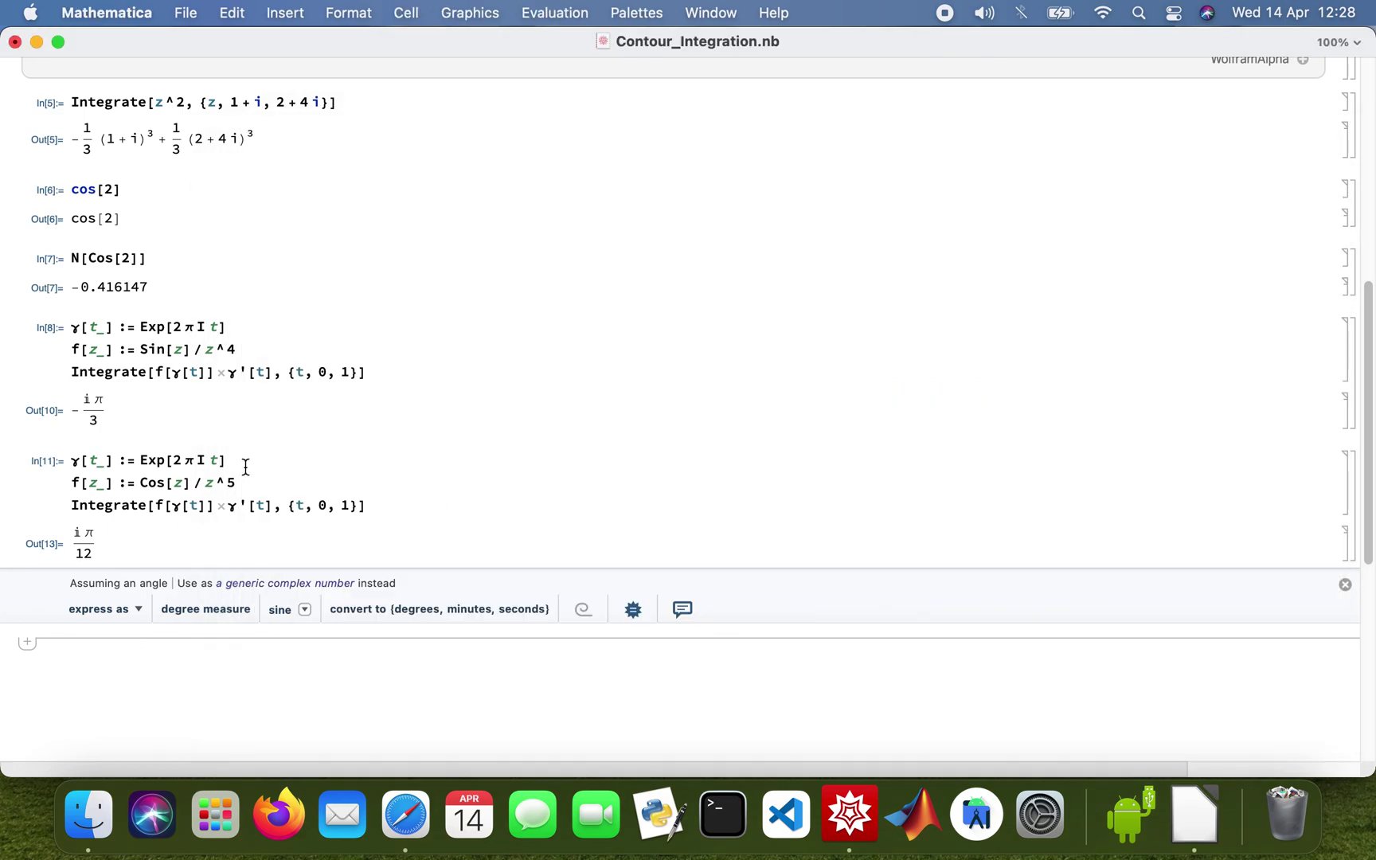
Step: Copy the γ and f definitions from In[11] into a new cell and remove the Cos[z] numerator
drag(248, 460, 47, 459)
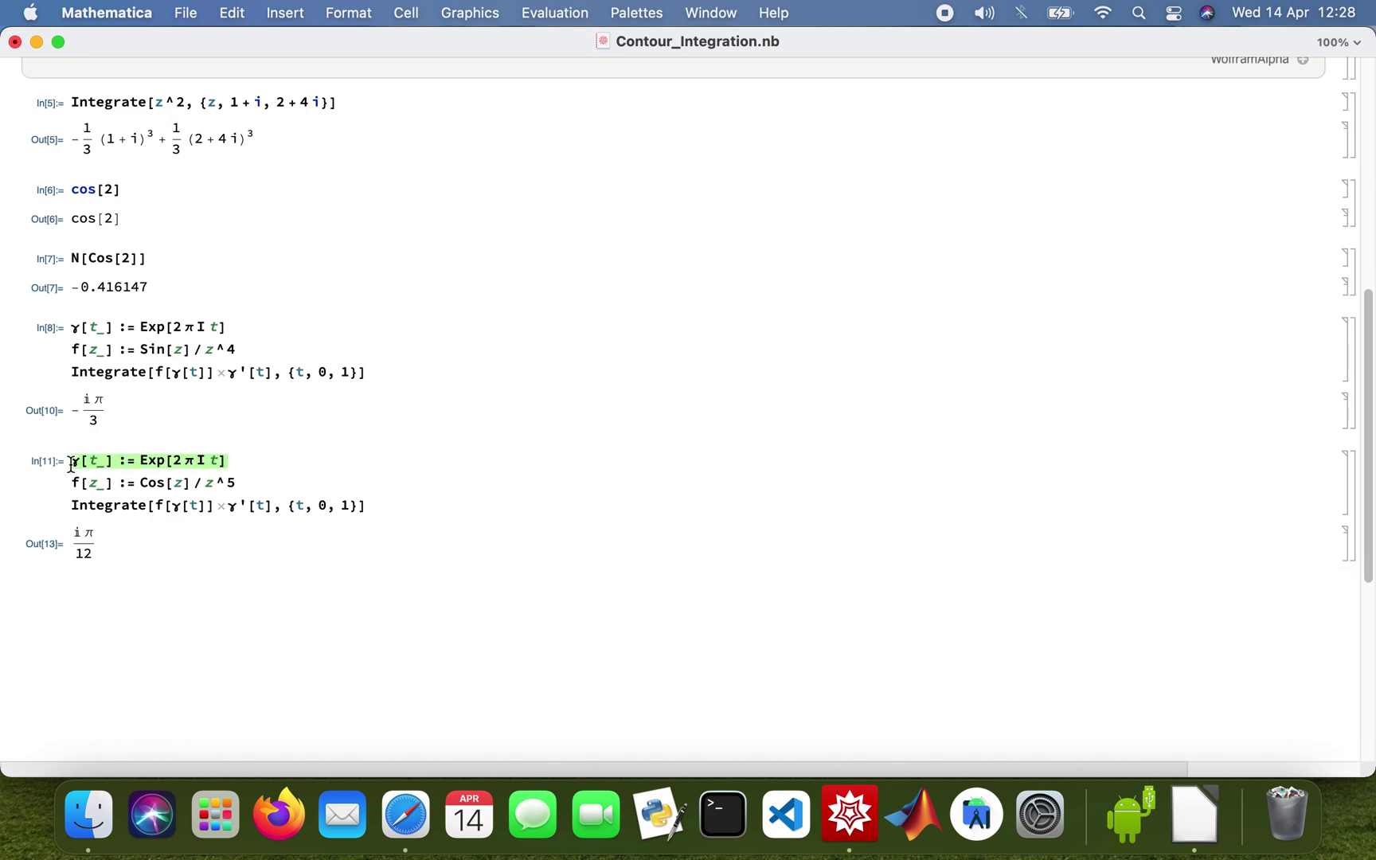
click(94, 633)
key(super+c)
key(super+v)
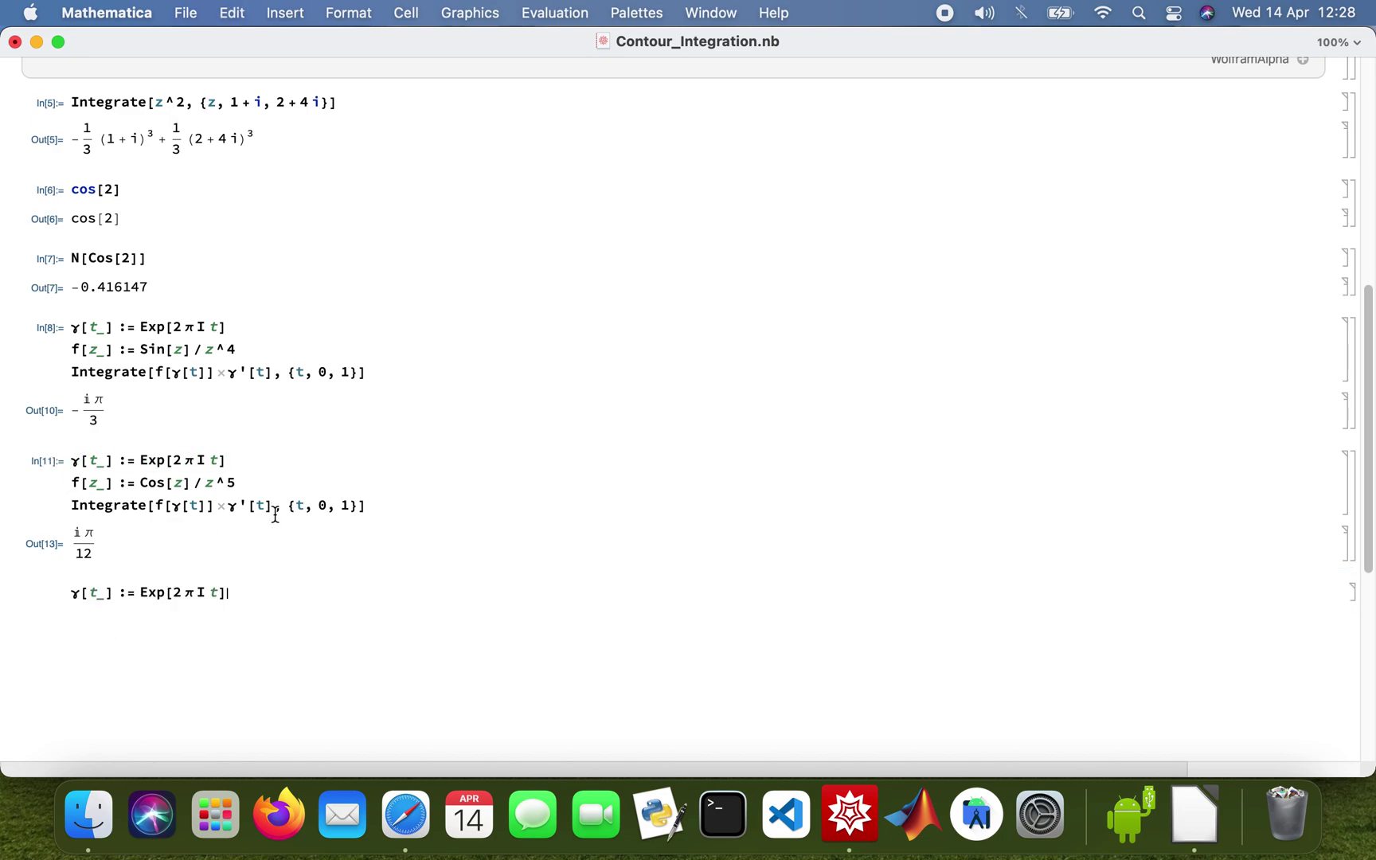
mouse_move(114, 482)
mouse_down()
mouse_move(111, 463)
mouse_move(71, 481)
mouse_up()
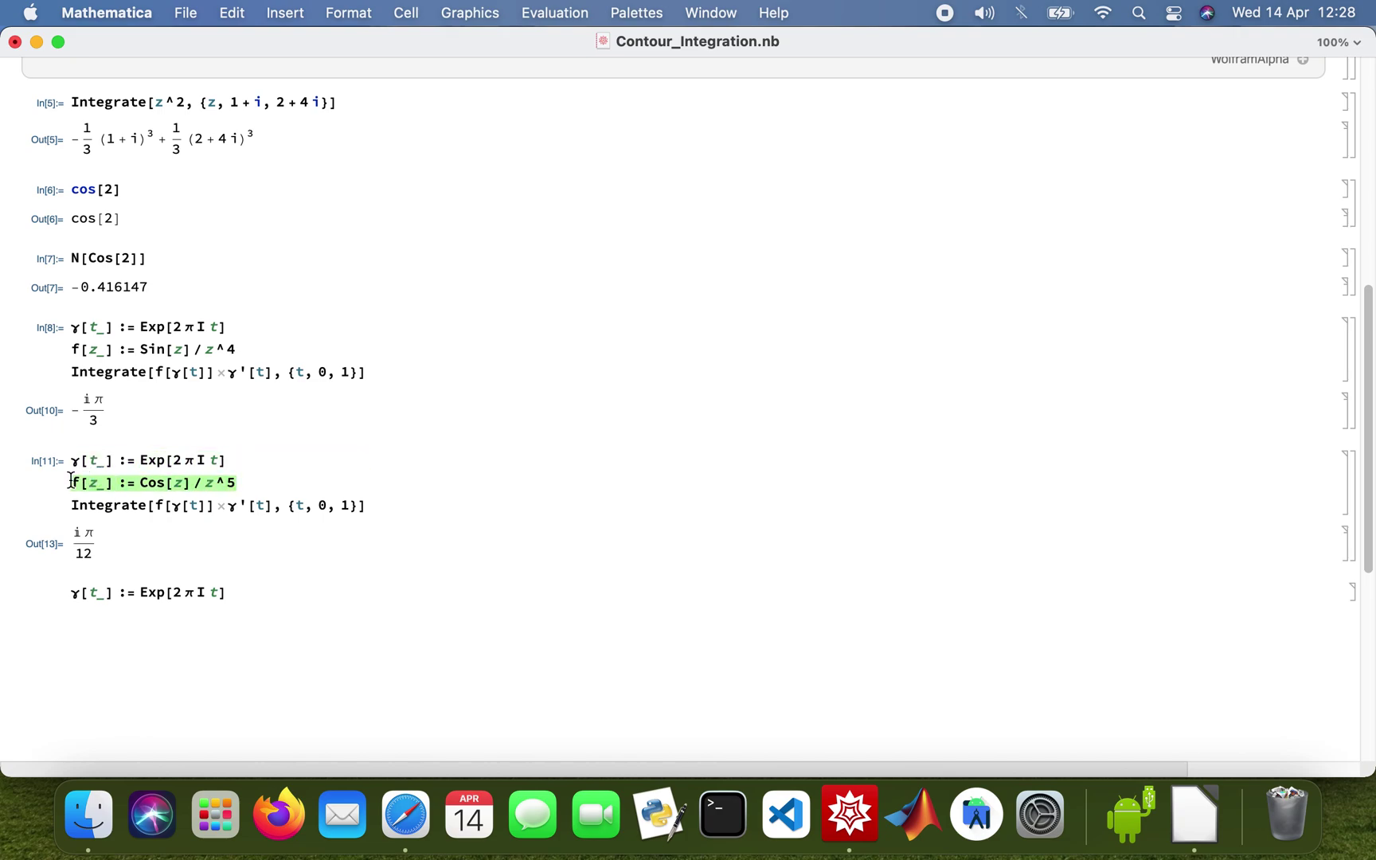
click(255, 590)
key(Return)
key(super+v)
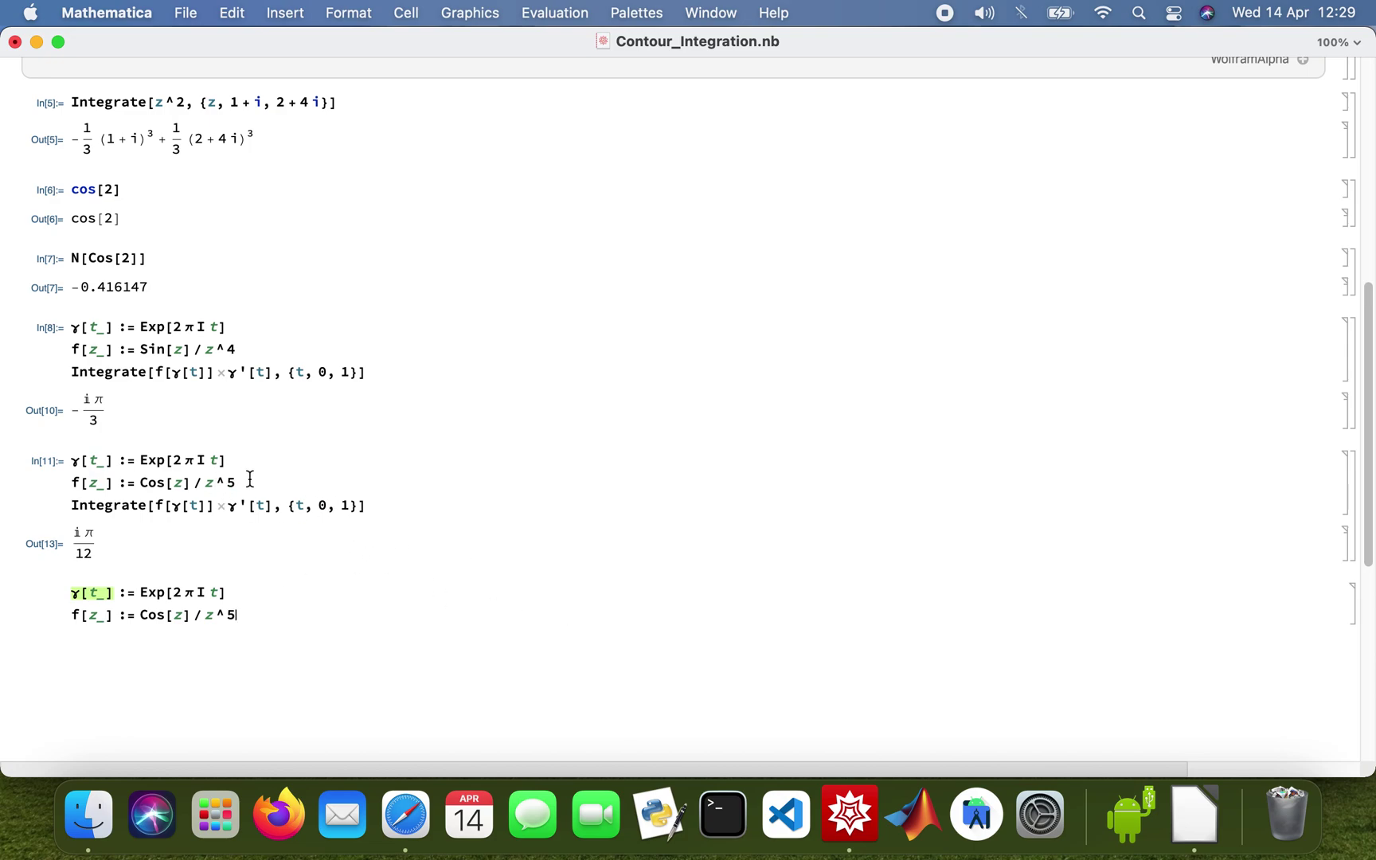
click(193, 617)
key(BackSpace)
key(BackSpace)
key(BackSpace)
key(BackSpace)
key(BackSpace)
key(BackSpace)
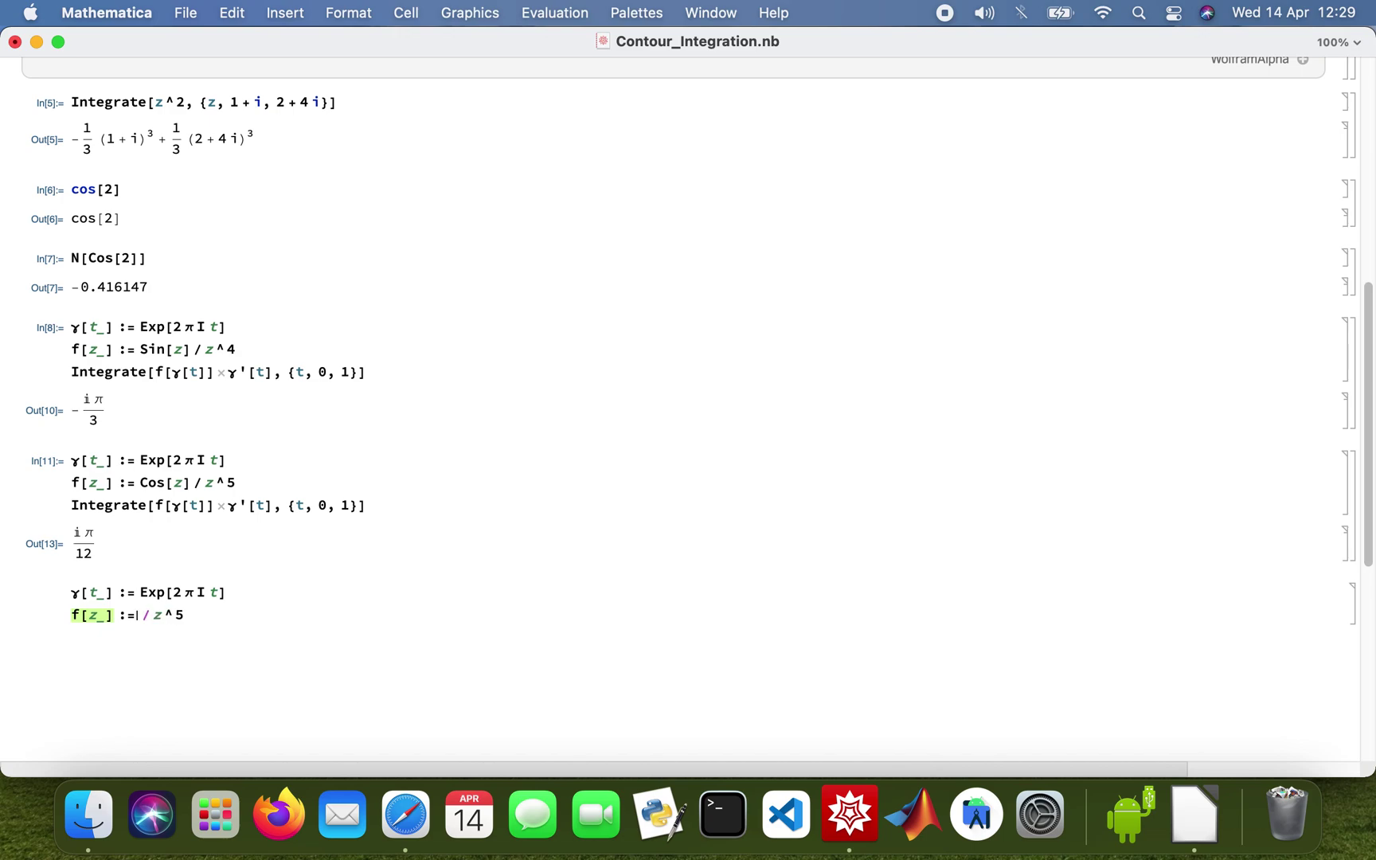
text(1)
Step: With f as 1/z^2017, add the Integrate line and evaluate, giving 0
key(Down)
key(Up)
drag(366, 504, 63, 507)
key(Right)
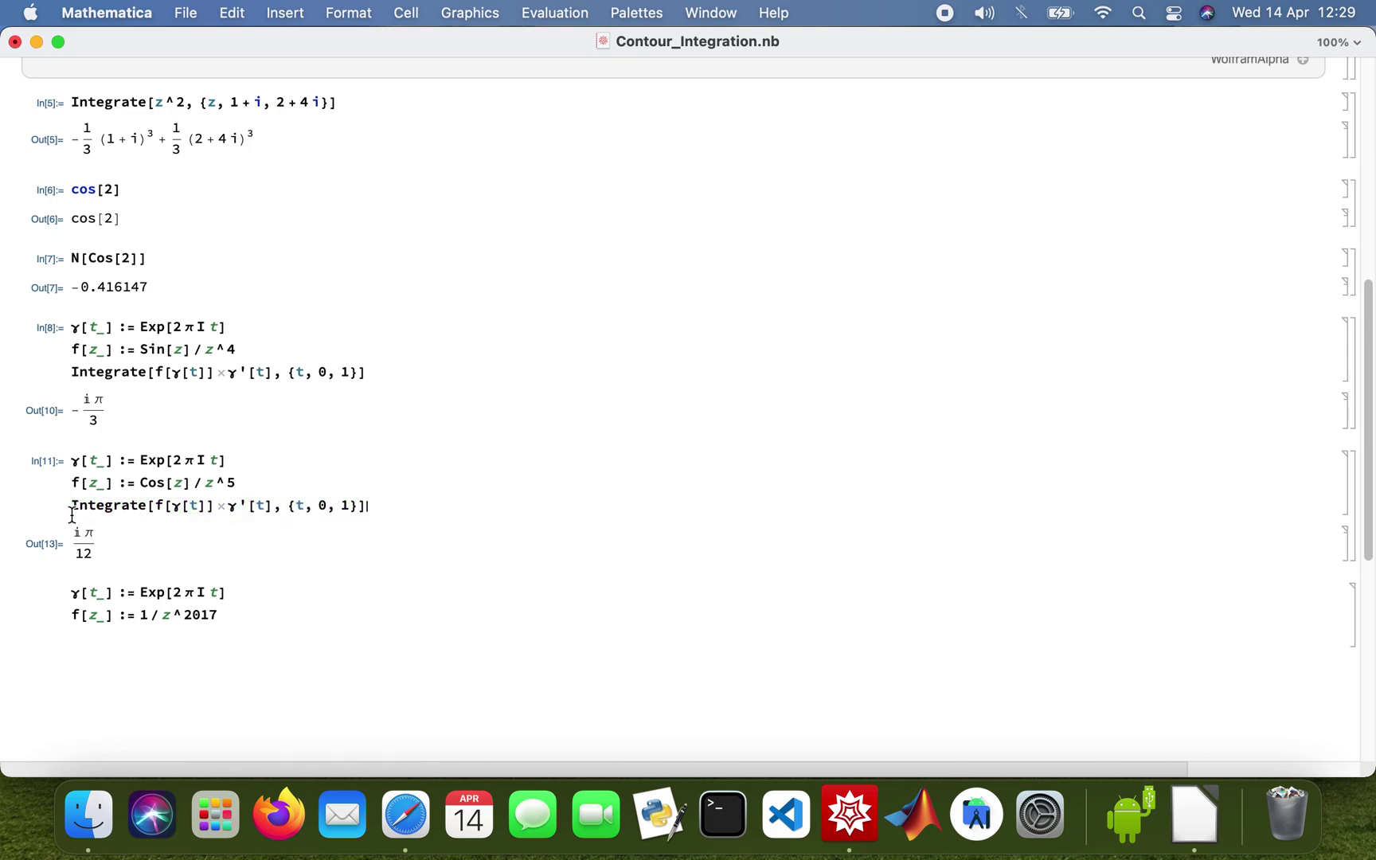
shift+click(72, 508)
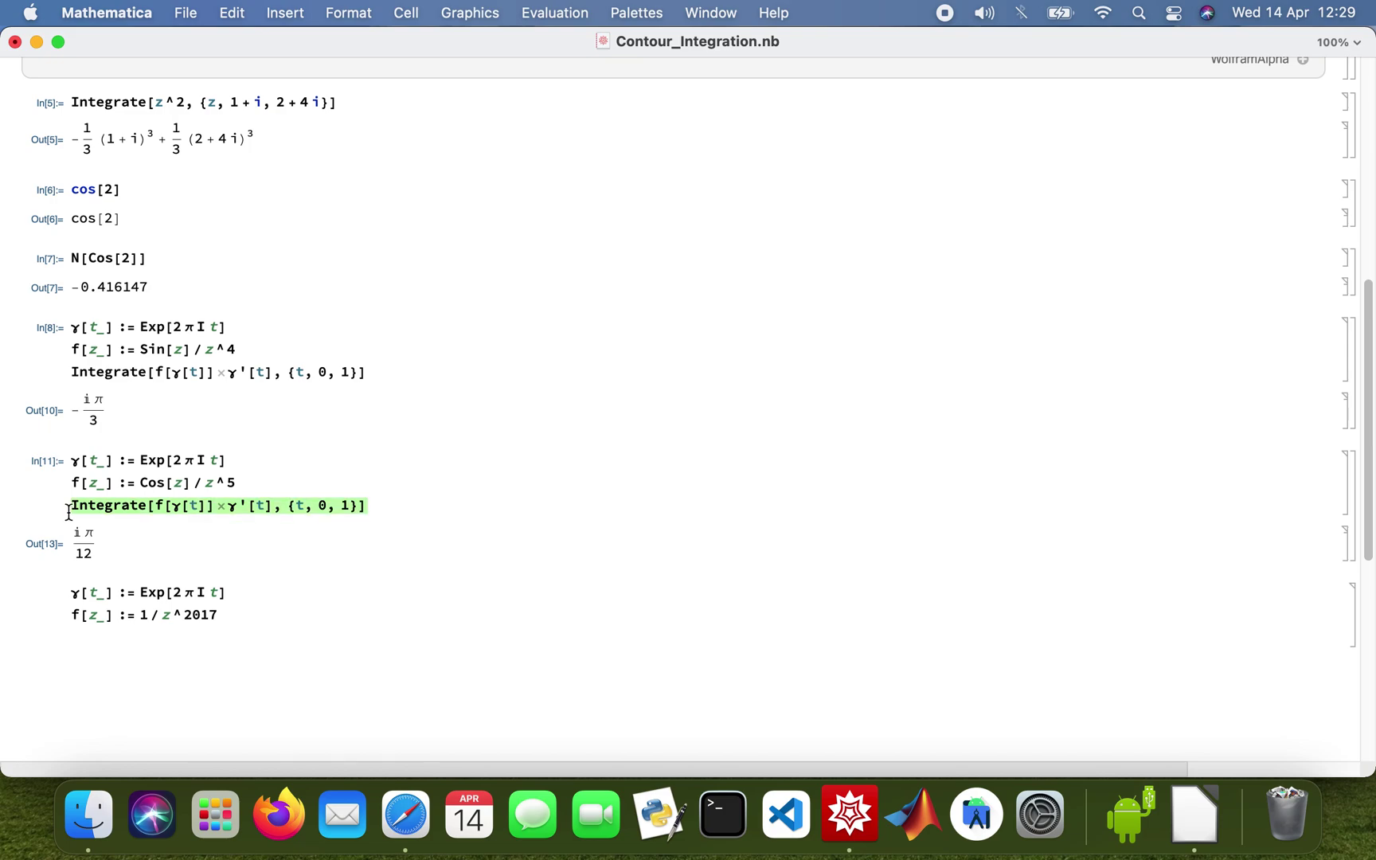
click(325, 621)
key(Return)
key(super+v)
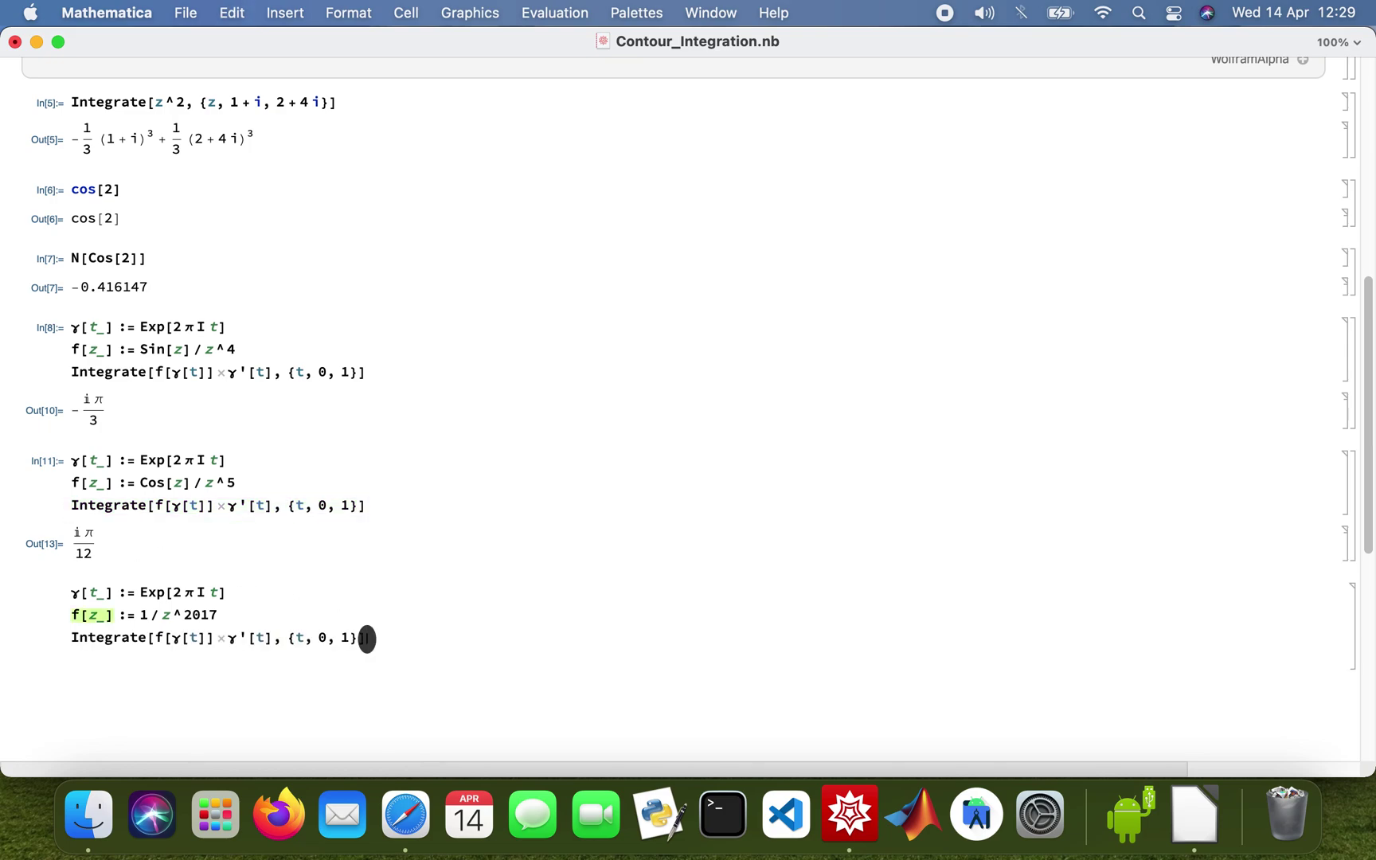
key(shift+Return)
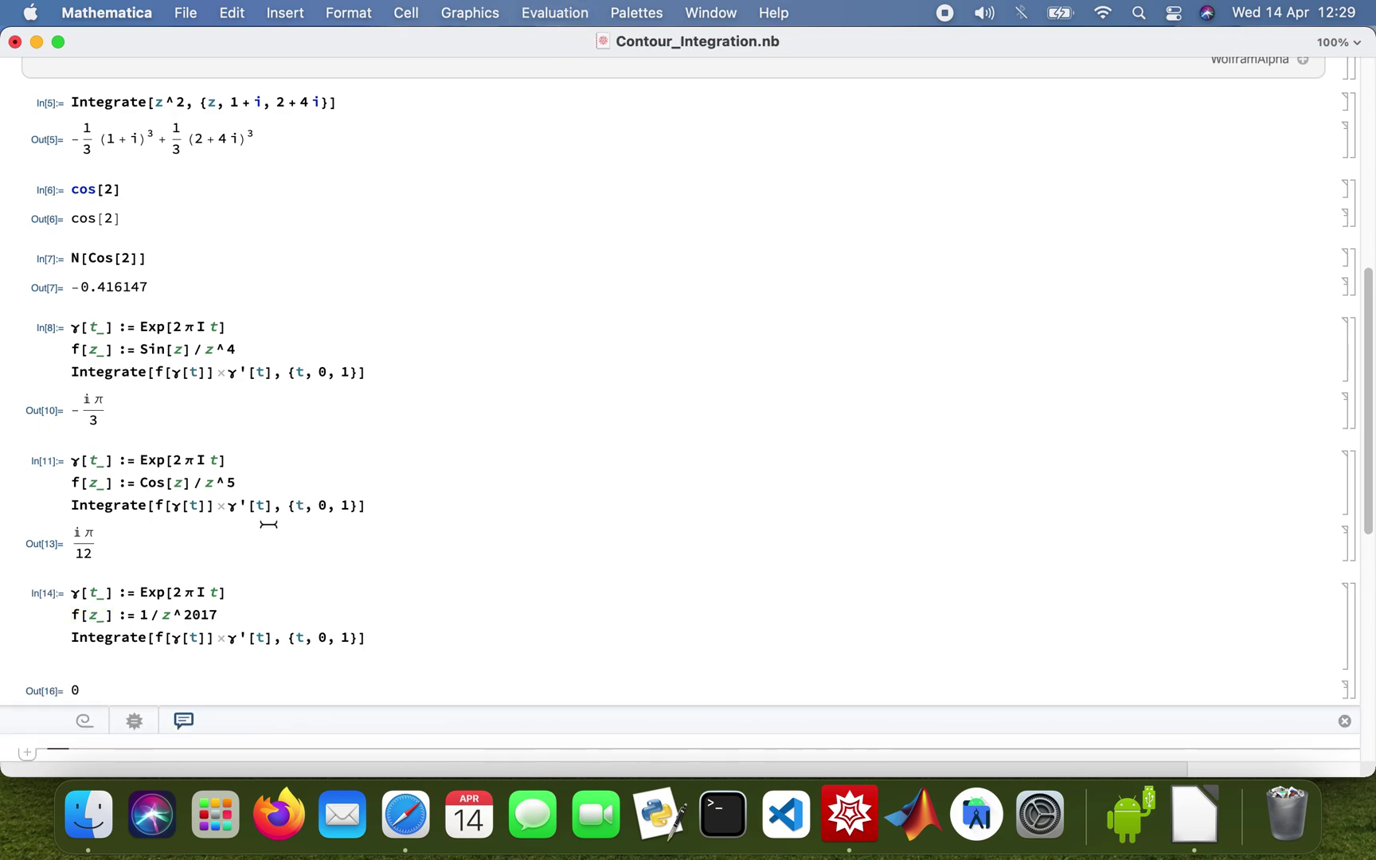
scroll(268, 524, up, 1)
scroll(269, 523, up, 10)
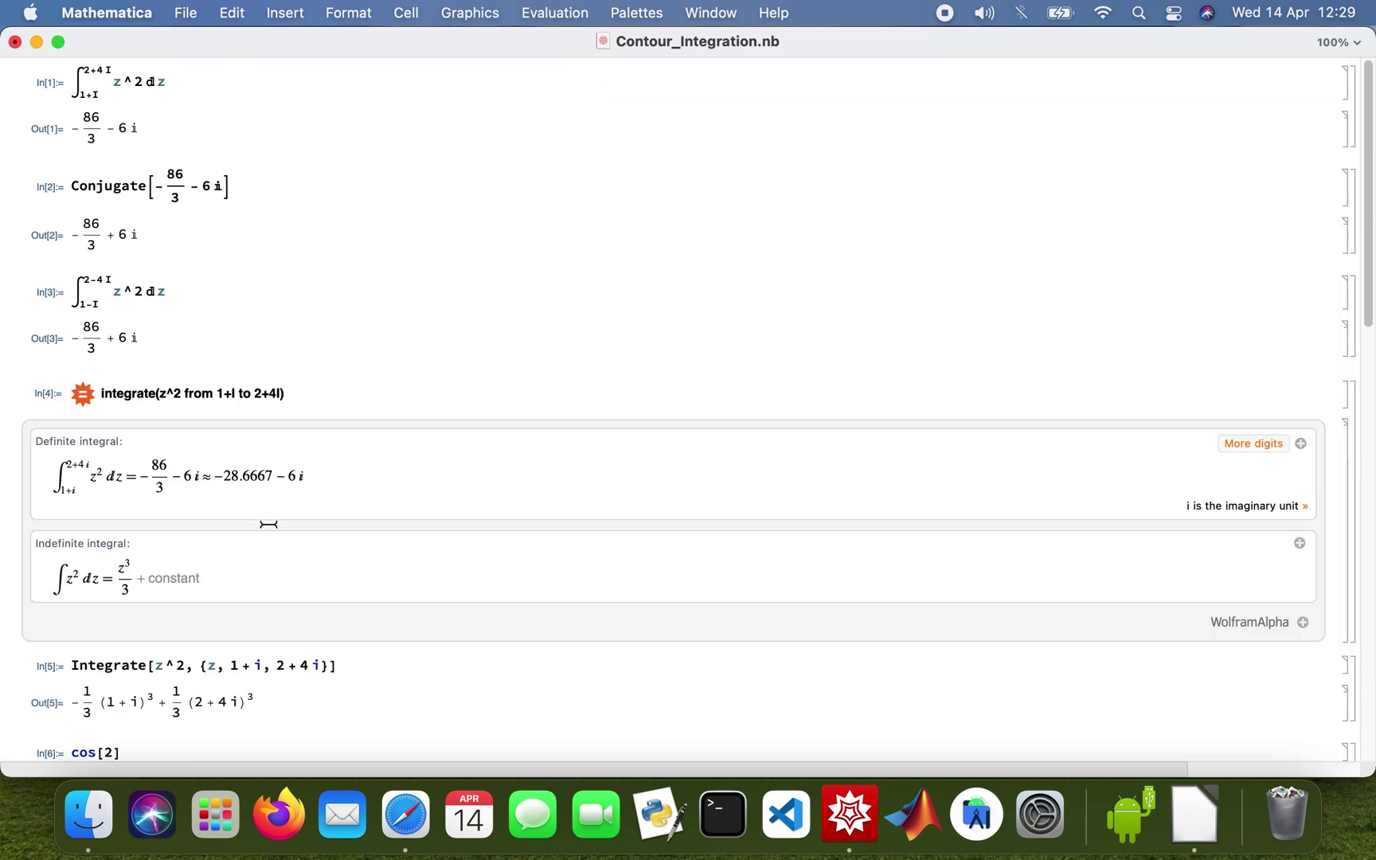
scroll(269, 524, down, 10)
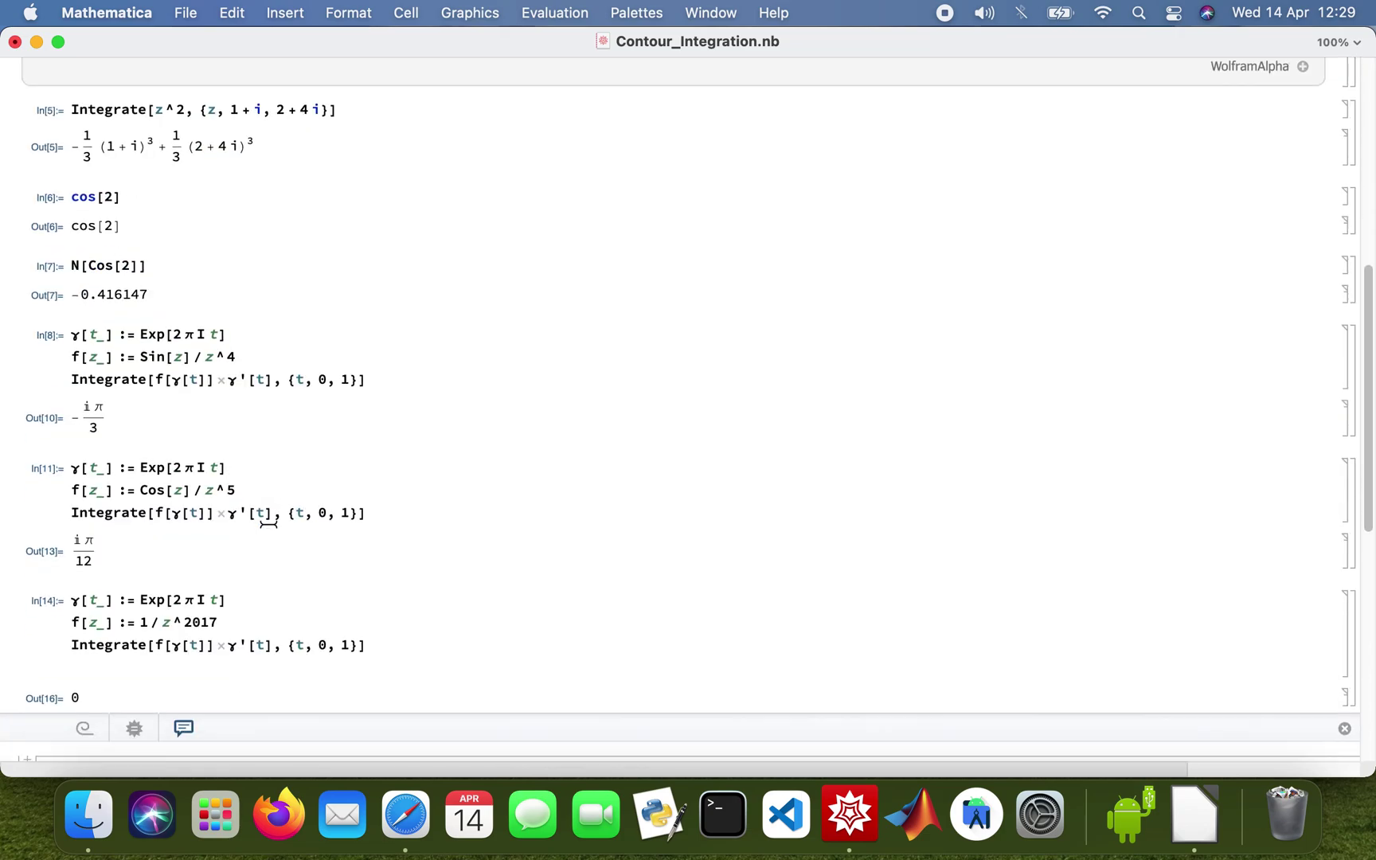
scroll(269, 524, down, 5)
scroll(245, 543, down, 3)
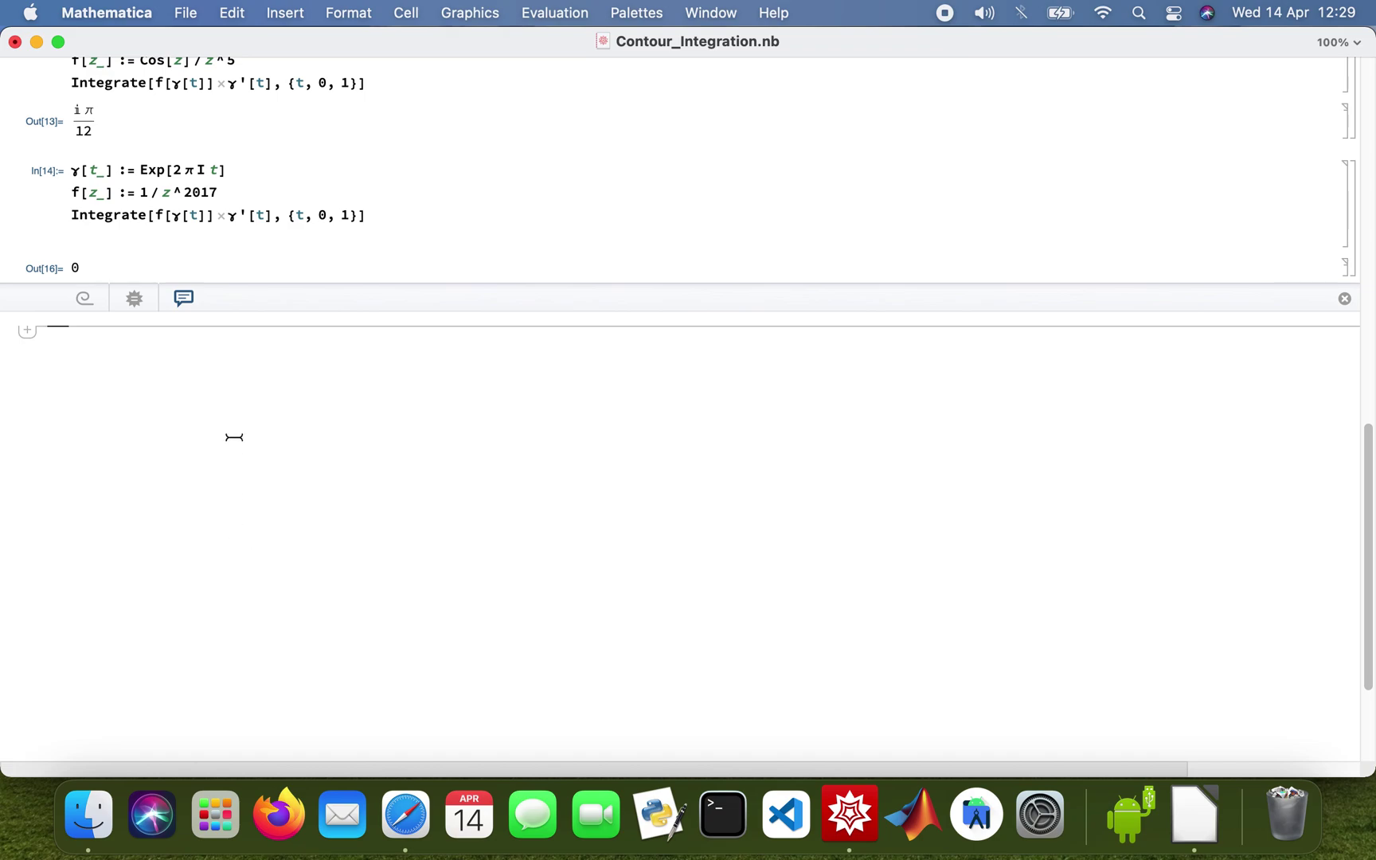
scroll(238, 265, up, 2)
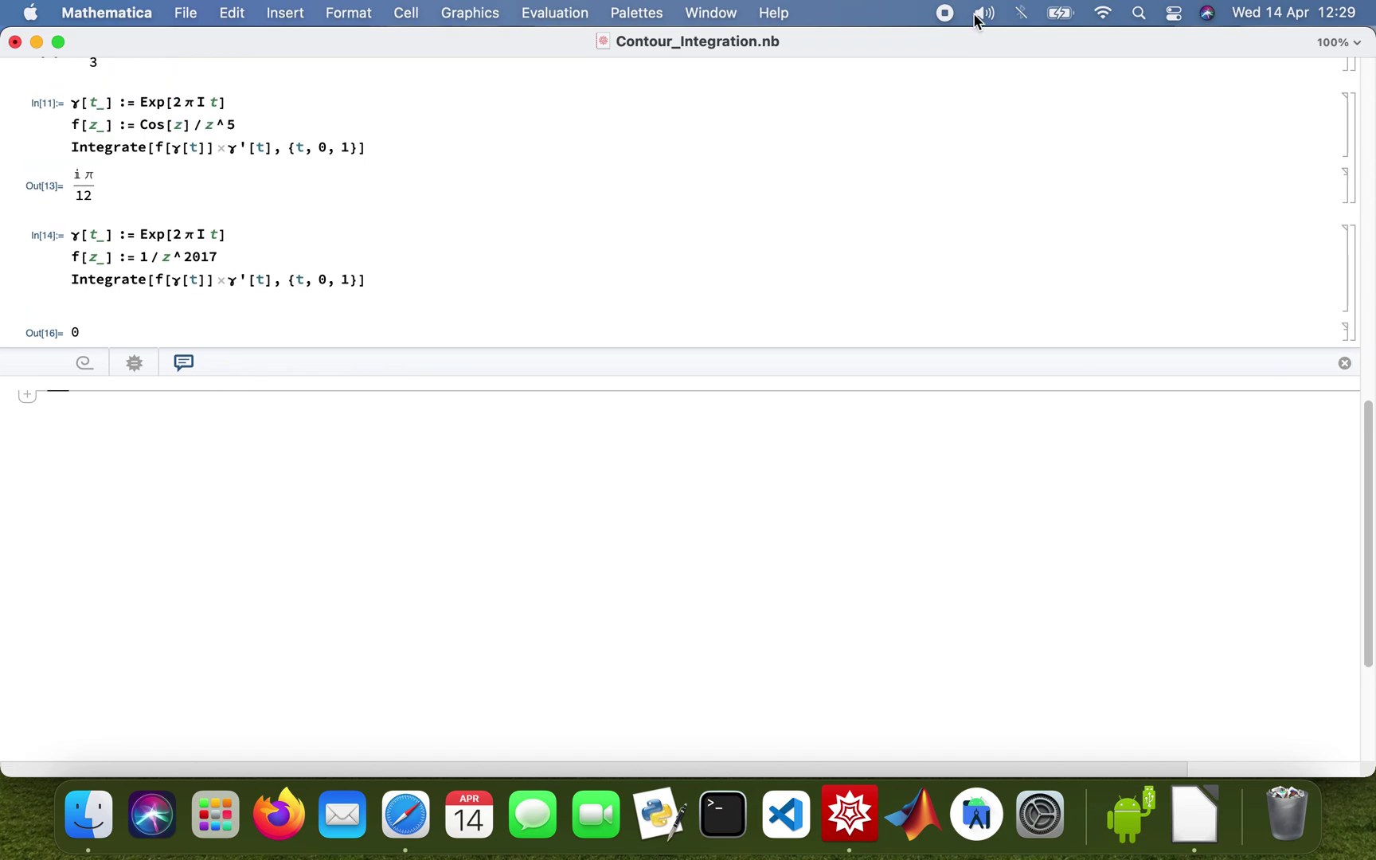